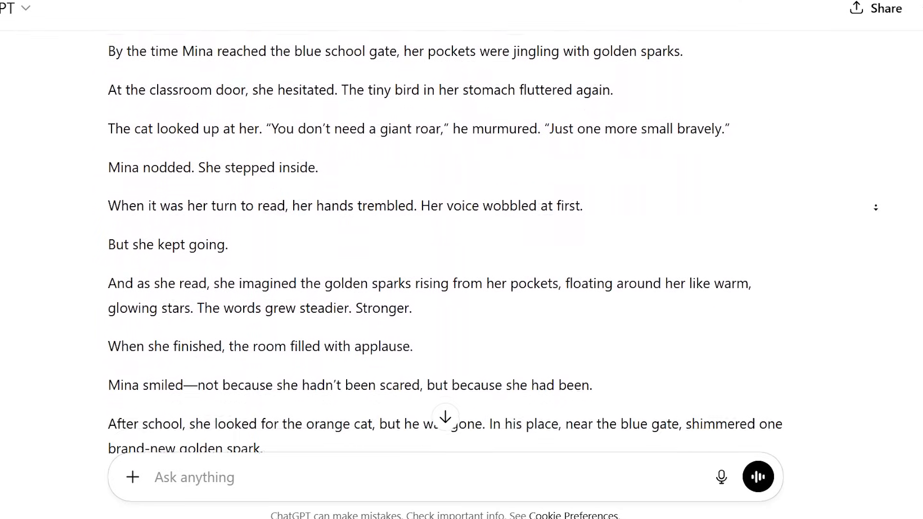
Ask for complete text-to-image prompts for the story's characters, each with a white background and in a Disney-Pixar style
{"action": "left_click", "coordinate": [319, 476]}
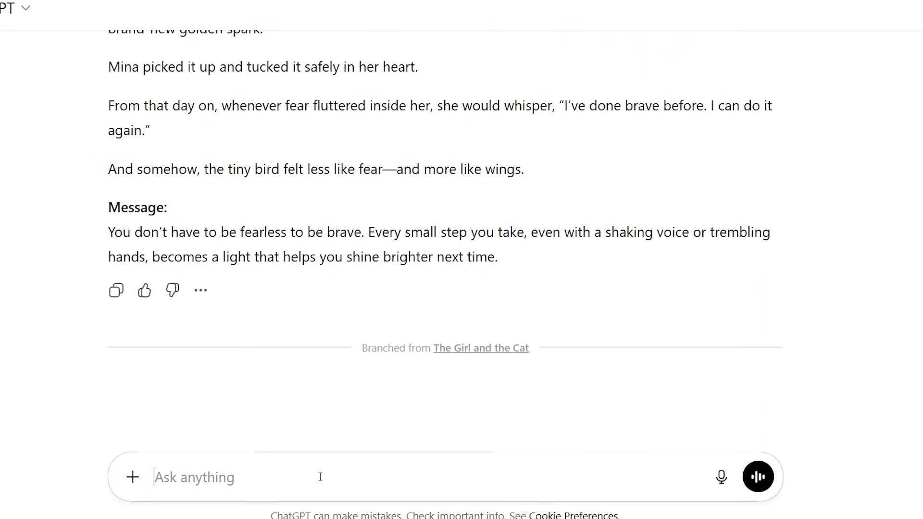
{"action": "type", "text": "Based on the story, write a complete text-to-image prompt for the story’s characters. Each prompt must have a white background and be in a Disney-Pixar style."}
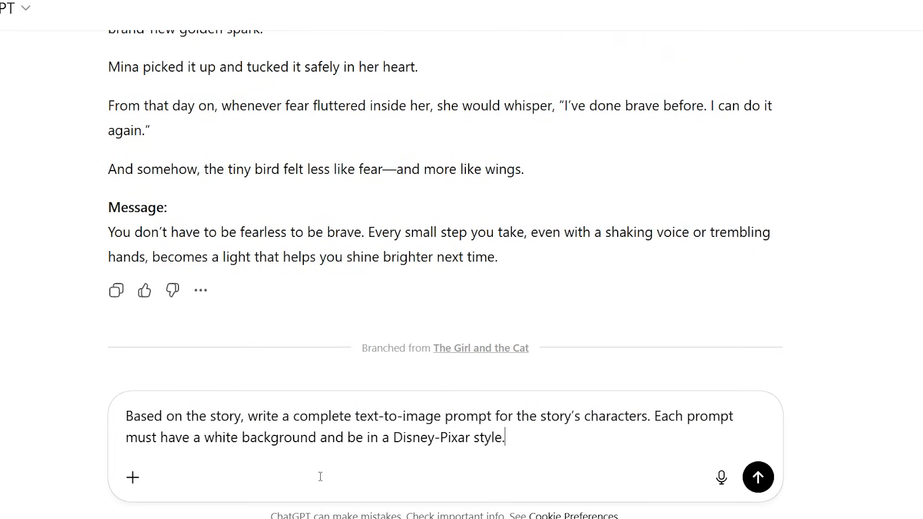
{"action": "left_click", "coordinate": [764, 477]}
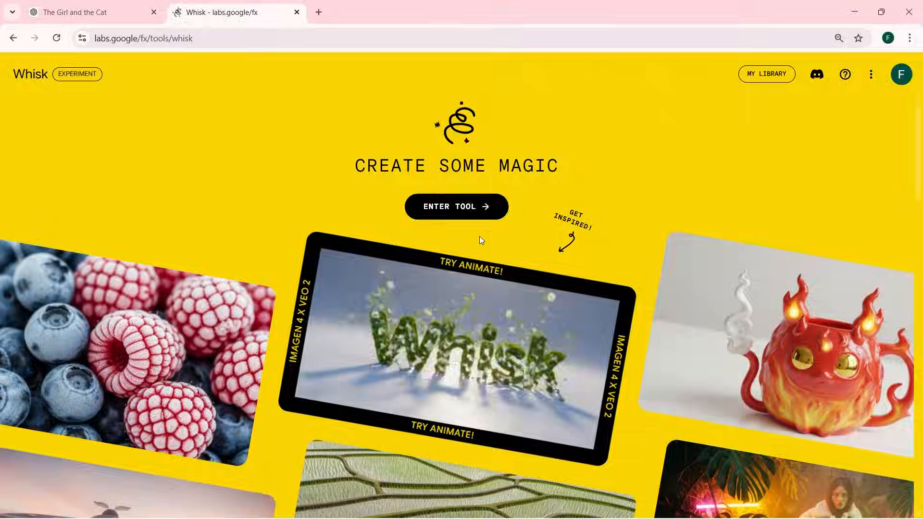
In Whisk, generate 16:9 landscape images of the young girl in school uniform from her full-body character prompt
{"action": "left_click", "coordinate": [469, 212]}
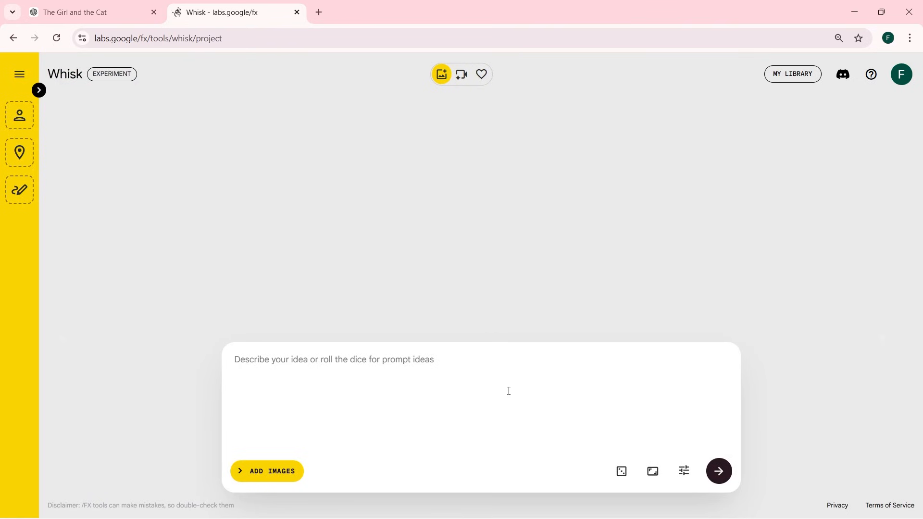
{"action": "type", "text": "A young girl, around 8 years old, with medium-length dark hair tied in a loose ponytail, wearing a simple school uniform with a light blue shirt and navy skirt. She has a gentle, thoughtful expression with a hint of nervousness in her eyes, holding a tiny glowing golden spark in her hand. The character is rendered in Disney-Pixar 3D animation style, bright and colorful, with soft, rounded features. White background, full body."}
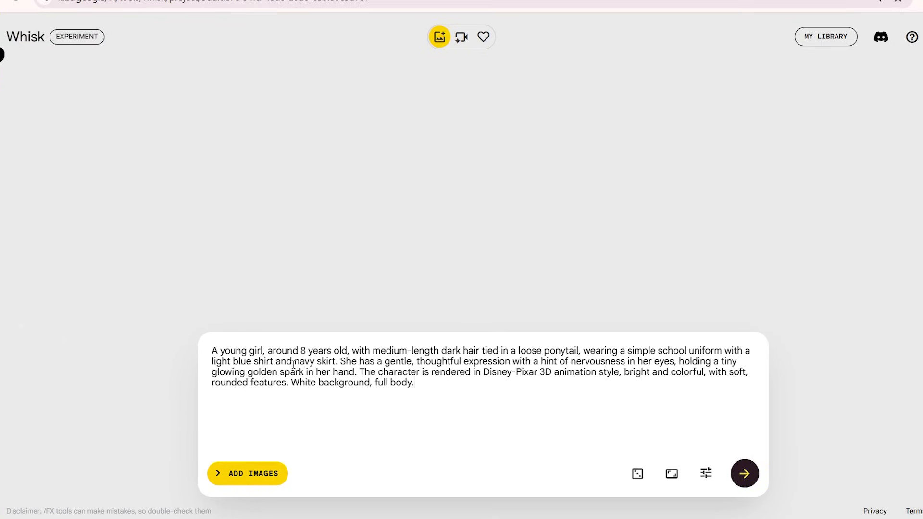
{"action": "left_click", "coordinate": [671, 475]}
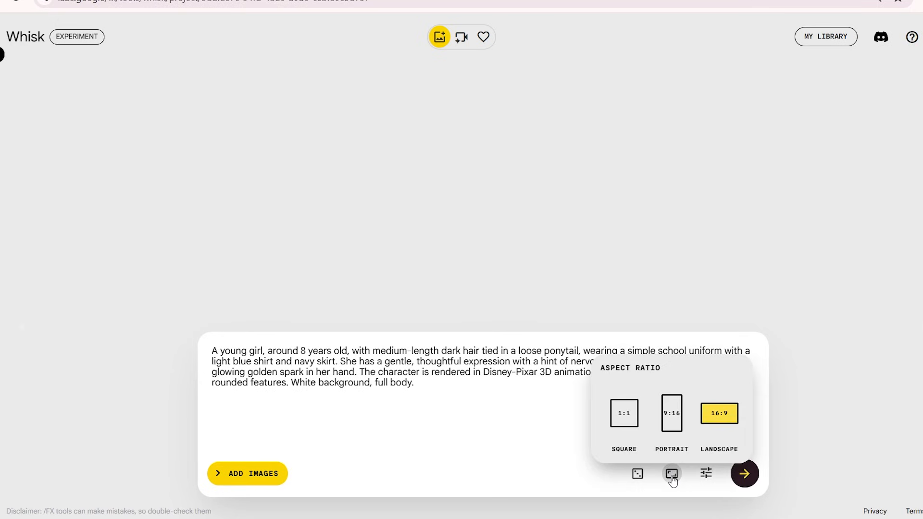
{"action": "left_click", "coordinate": [717, 424]}
{"action": "left_click", "coordinate": [744, 474]}
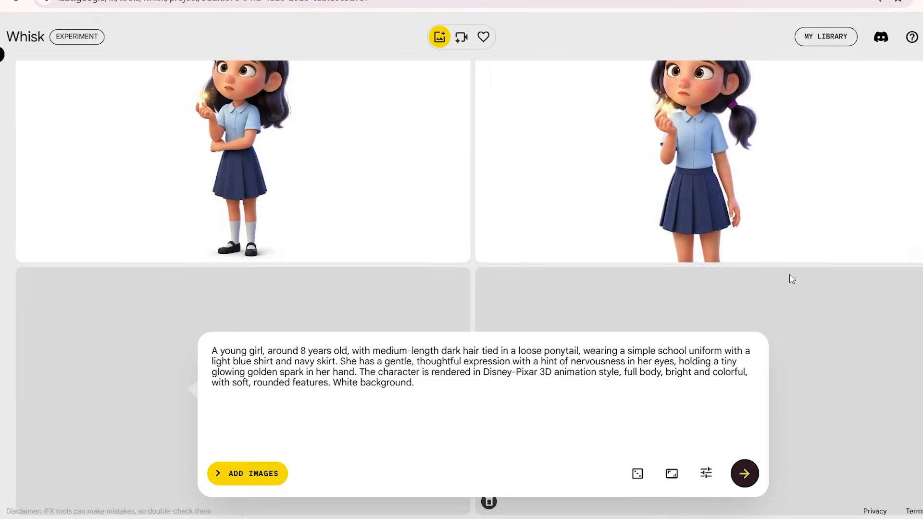
{"action": "scroll", "coordinate": [790, 277], "scroll_direction": "down", "scroll_amount": 5}
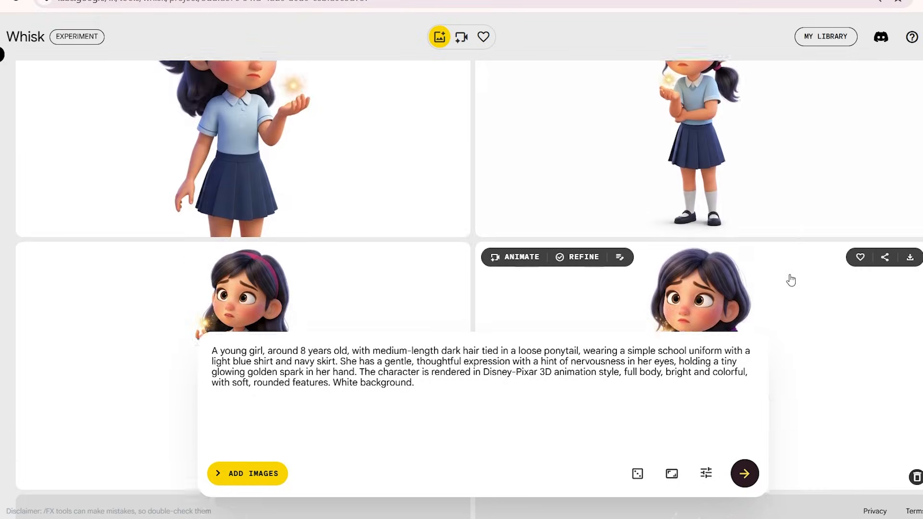
Generate images of the small orange cat with a crooked tail from its white-background character prompt
{"action": "scroll", "coordinate": [790, 280], "scroll_direction": "down", "scroll_amount": 10}
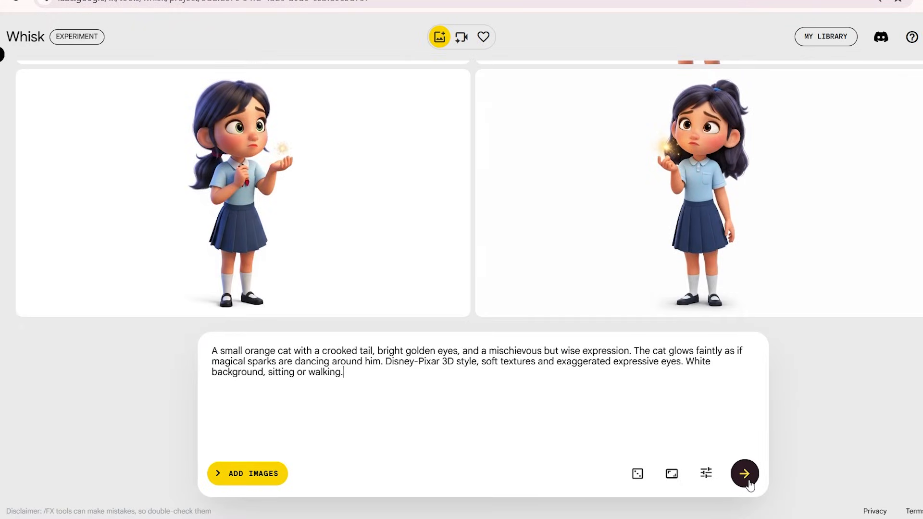
{"action": "left_click", "coordinate": [750, 484]}
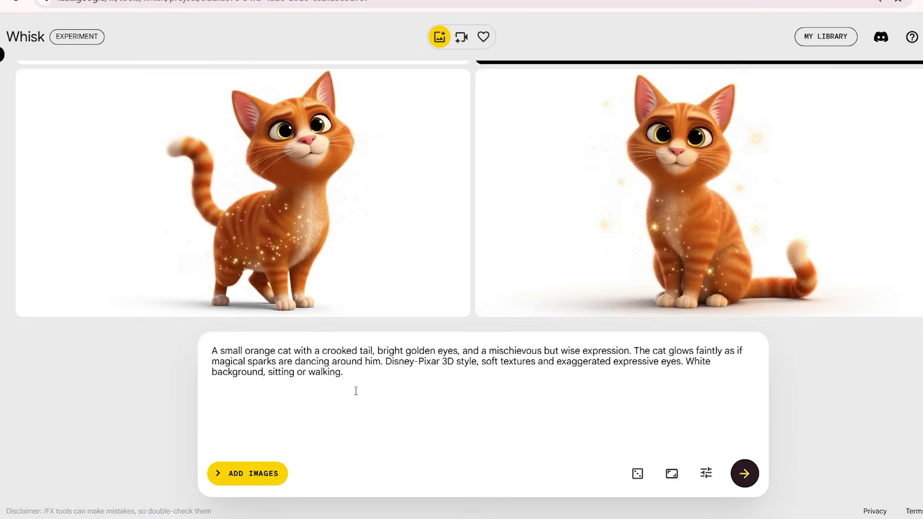
{"action": "scroll", "coordinate": [704, 300], "scroll_direction": "up", "scroll_amount": 4}
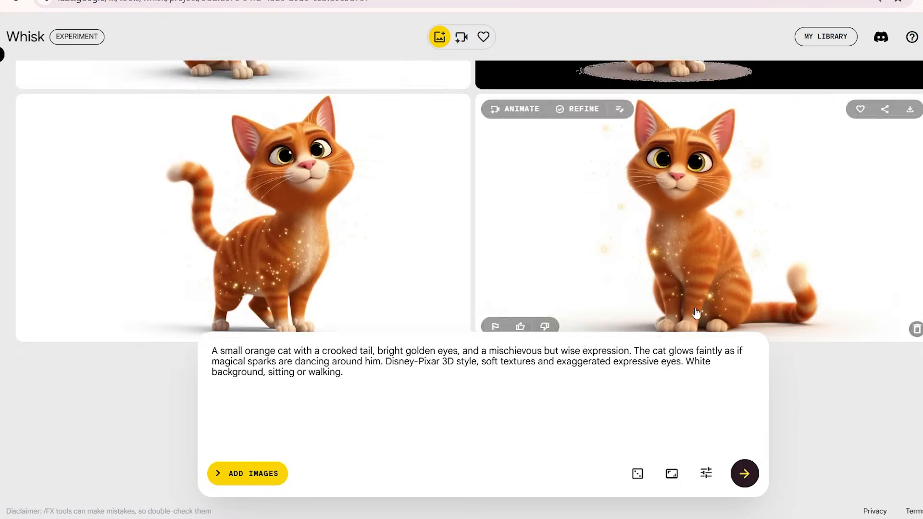
{"action": "left_click", "coordinate": [704, 301]}
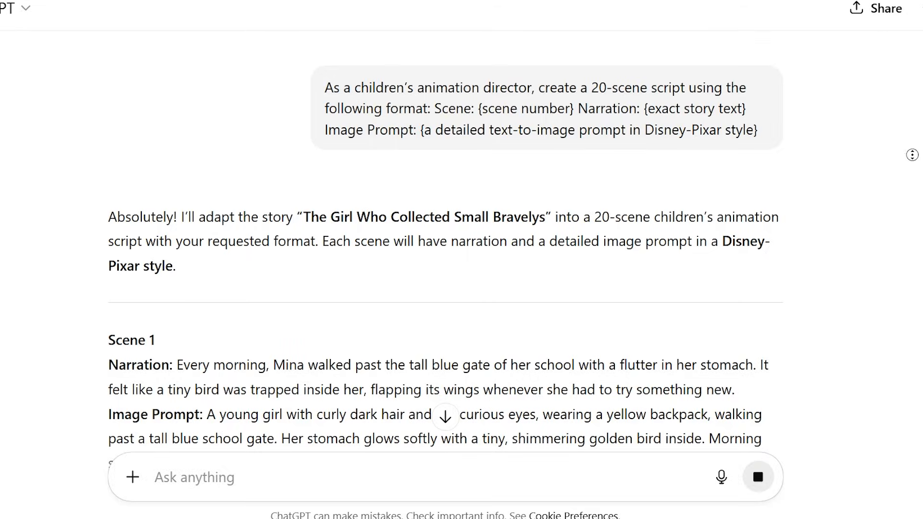
In ChatGPT, read through the narration and image prompts of the 20-scene animation script
{"action": "scroll", "coordinate": [901, 169], "scroll_direction": "down", "scroll_amount": 20}
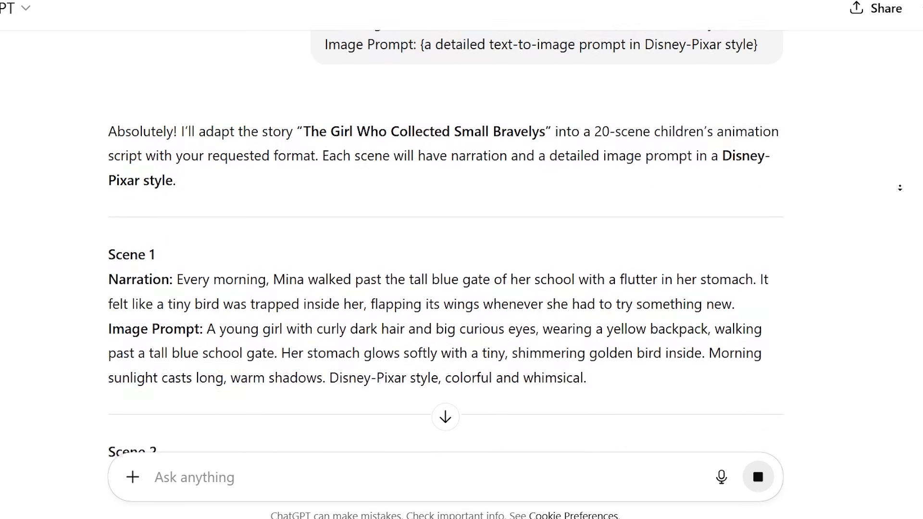
{"action": "scroll", "coordinate": [900, 188], "scroll_direction": "down", "scroll_amount": 20}
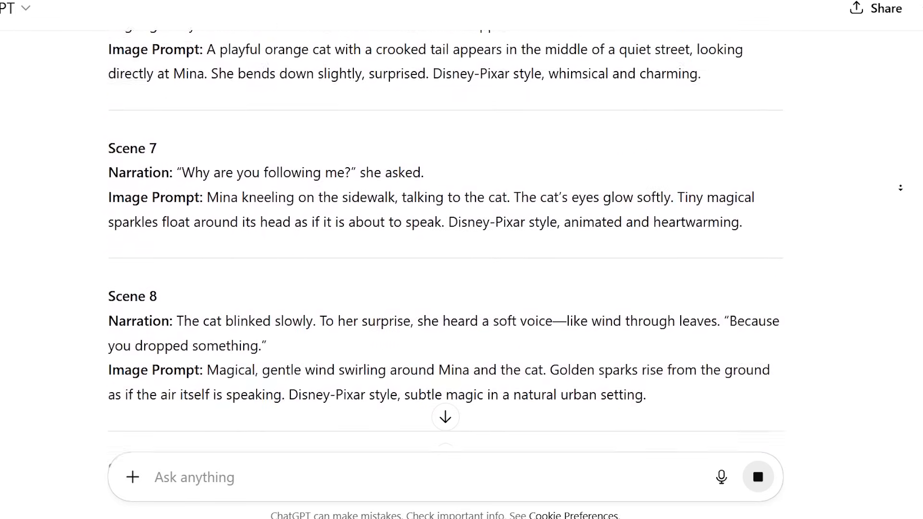
{"action": "scroll", "coordinate": [900, 188], "scroll_direction": "down", "scroll_amount": 20}
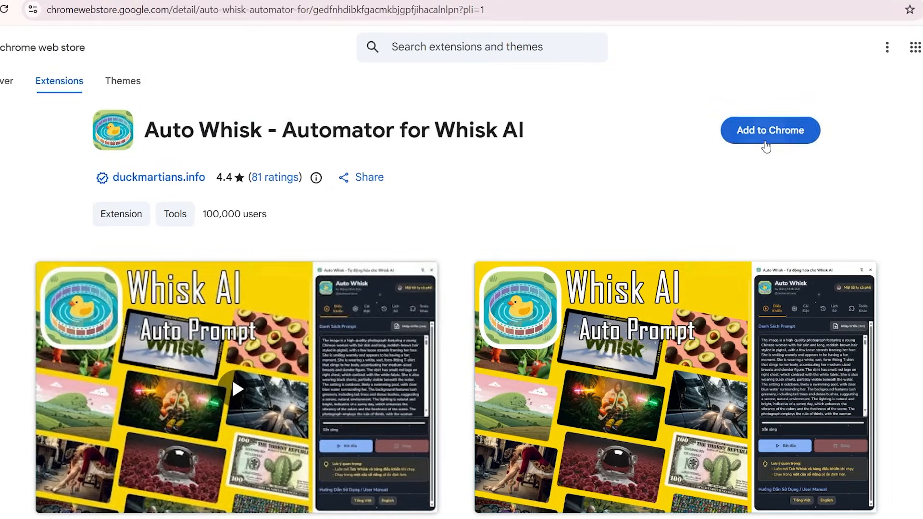
Install the Auto Whisk - Automator for Whisk AI extension in Chrome and open it on the Whisk project page
{"action": "left_click", "coordinate": [765, 140]}
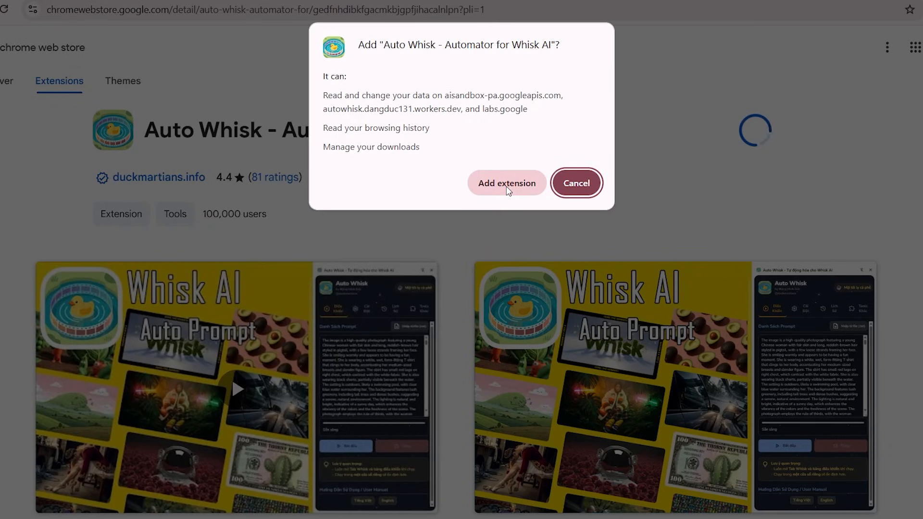
{"action": "left_click", "coordinate": [507, 185]}
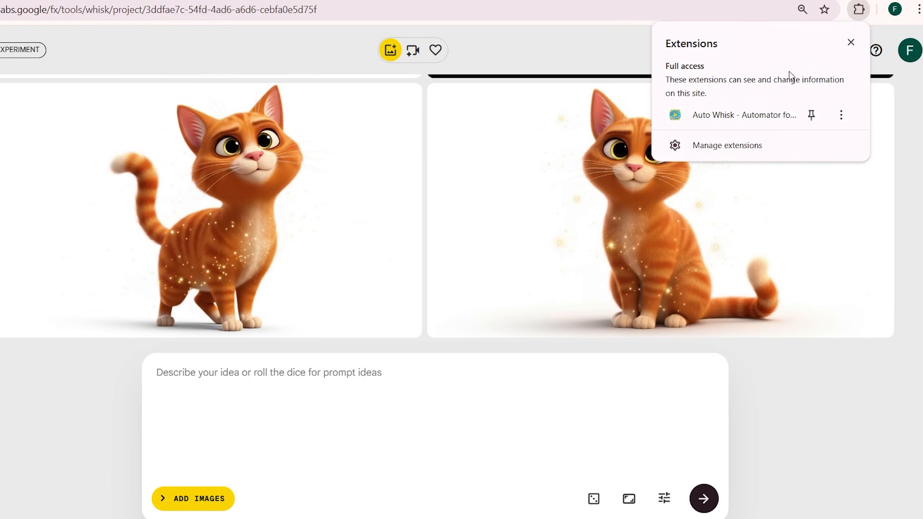
{"action": "left_click", "coordinate": [754, 118]}
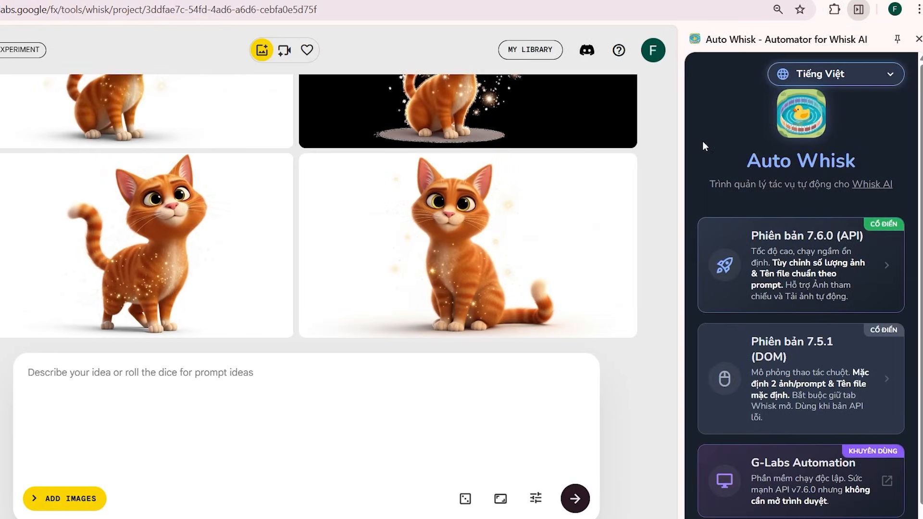
Switch the Auto Whisk extension's language to English and open its Version 7.6.0 (API)
{"action": "left_click", "coordinate": [864, 75]}
{"action": "left_click", "coordinate": [852, 104]}
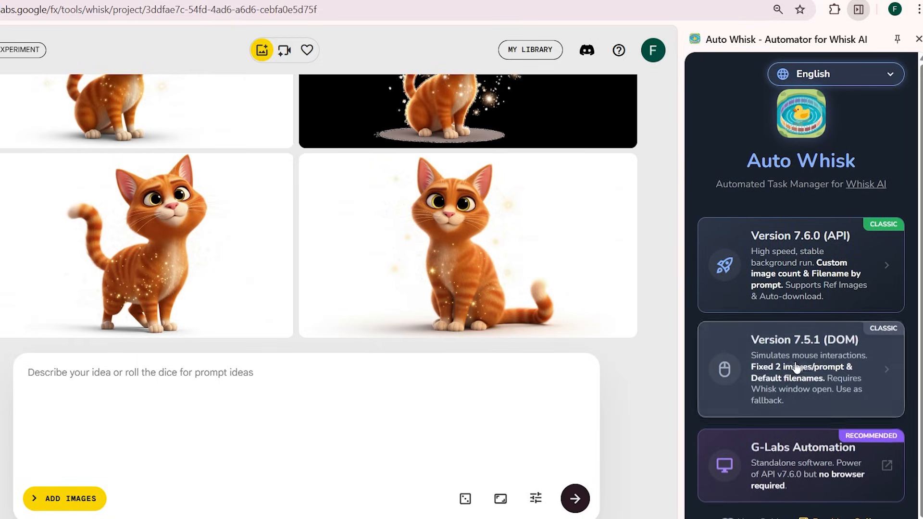
{"action": "left_click", "coordinate": [791, 262]}
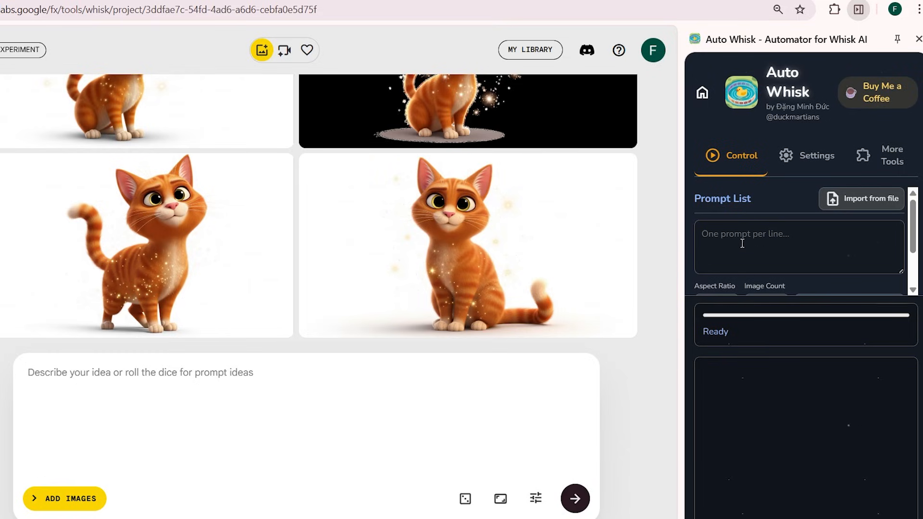
{"action": "mouse_move", "coordinate": [911, 222]}
{"action": "left_mouse_down"}
{"action": "mouse_move", "coordinate": [913, 264]}
{"action": "mouse_move", "coordinate": [913, 225]}
{"action": "left_mouse_up"}
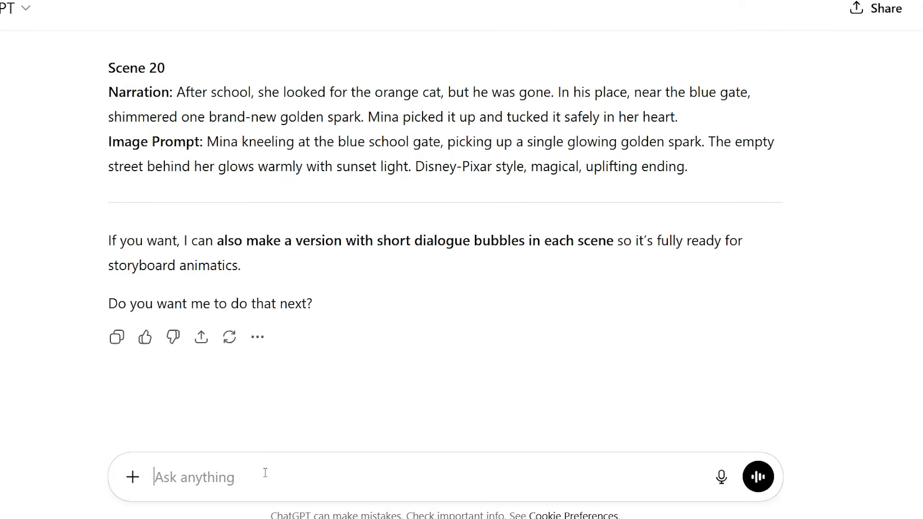
In ChatGPT, request only the image prompts, separated by two blank lines and without the phrase "Image Prompt", and review them
{"action": "type", "text": "Now provide only the image prompts. Separate each prompt with two blank lines. Do not include the phrase \"Image Prompt\" in the output."}
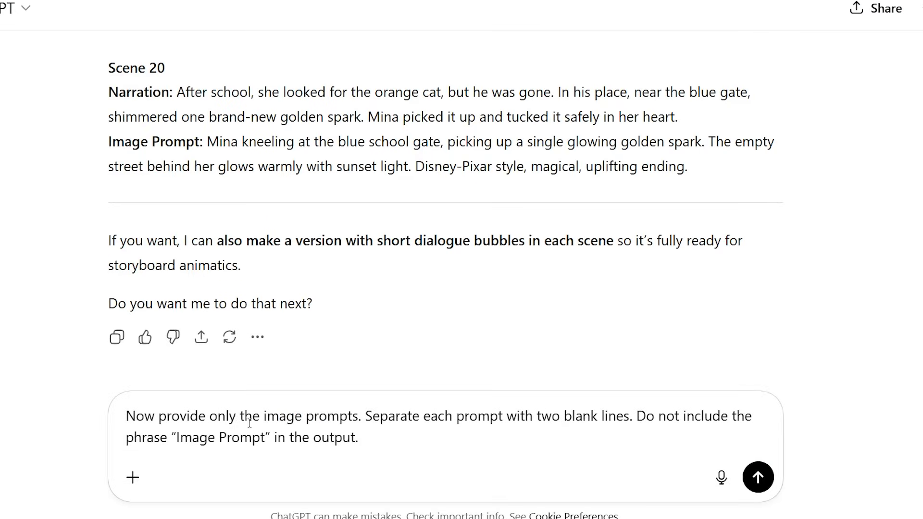
{"action": "left_click", "coordinate": [758, 477]}
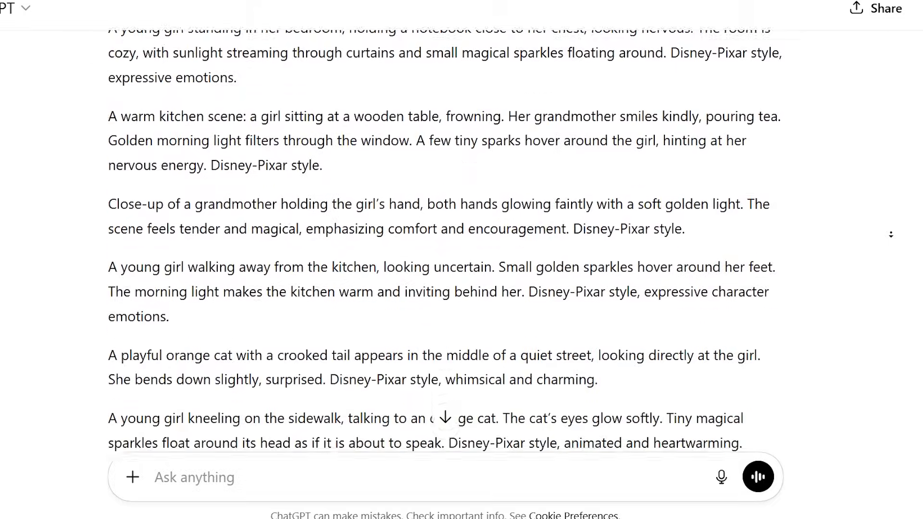
{"action": "scroll", "coordinate": [890, 234], "scroll_direction": "down", "scroll_amount": 12}
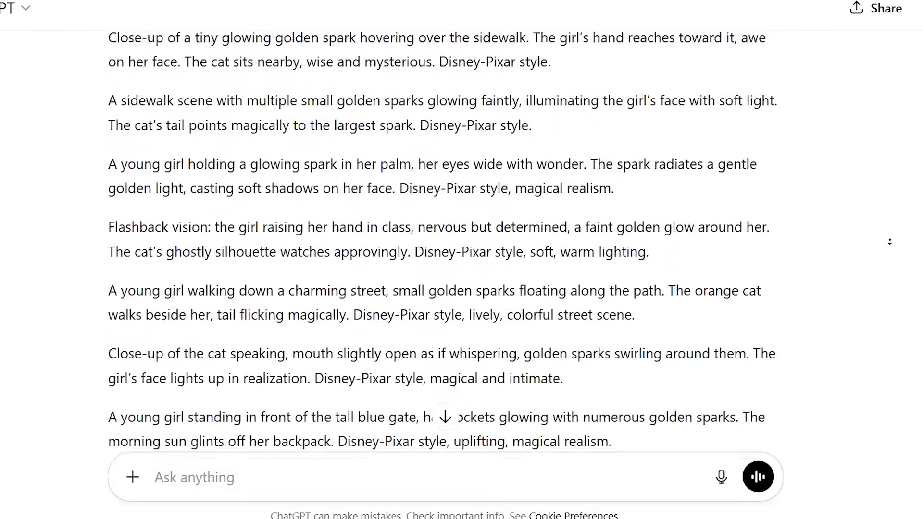
{"action": "scroll", "coordinate": [889, 242], "scroll_direction": "down", "scroll_amount": 4}
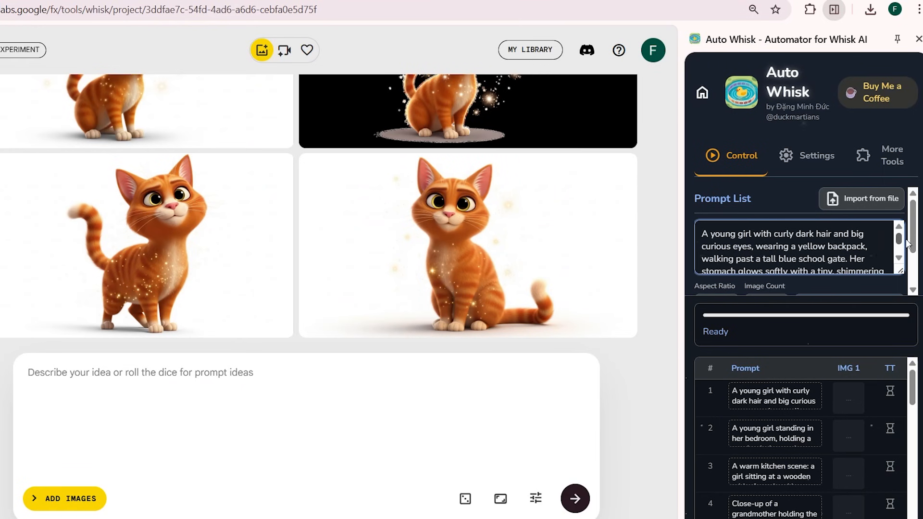
In Auto Whisk, look over the scene prompt list and set Landscape 16:9 as aspect ratio with an image count of 1
{"action": "left_click_drag", "start_coordinate": [906, 240], "coordinate": [904, 249]}
{"action": "left_click_drag", "start_coordinate": [912, 383], "coordinate": [915, 332]}
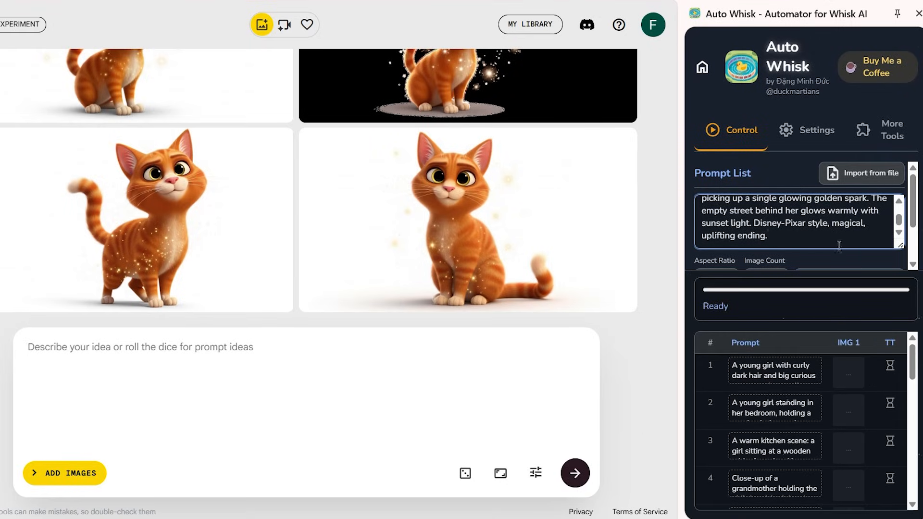
{"action": "scroll", "coordinate": [768, 226], "scroll_direction": "down", "scroll_amount": 2}
{"action": "left_click", "coordinate": [728, 224]}
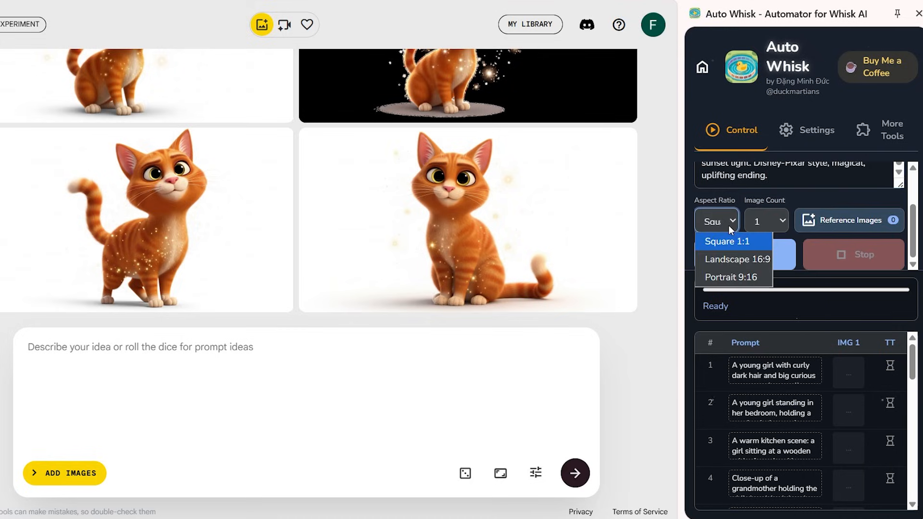
{"action": "left_click", "coordinate": [736, 258]}
{"action": "left_click", "coordinate": [767, 222]}
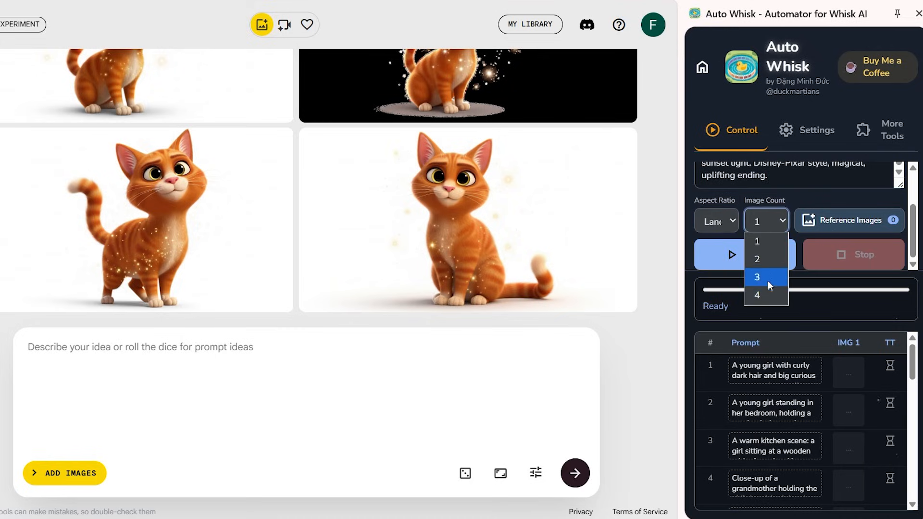
{"action": "left_click", "coordinate": [765, 246]}
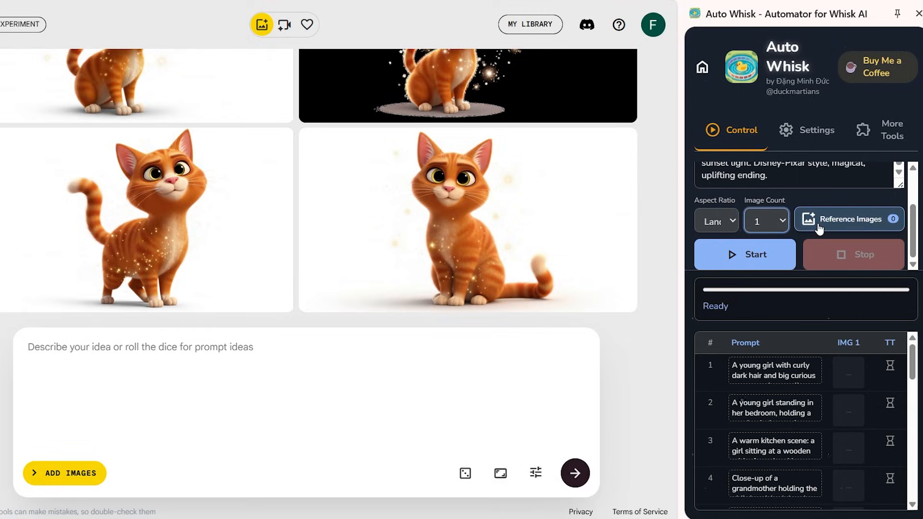
Add the girl and the orange cat as Subject reference images, captioned Mina and Cat
{"action": "left_click", "coordinate": [830, 227]}
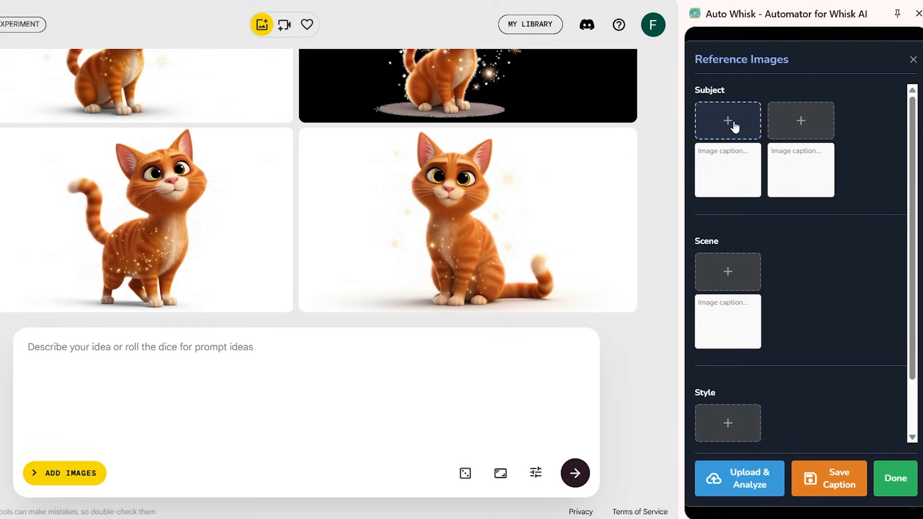
{"action": "left_click", "coordinate": [793, 133]}
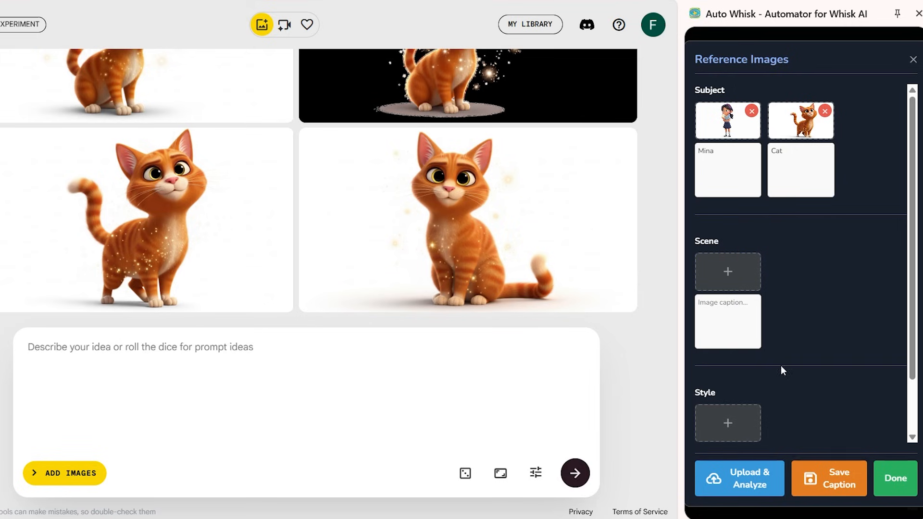
{"action": "scroll", "coordinate": [793, 367], "scroll_direction": "down", "scroll_amount": 1}
{"action": "scroll", "coordinate": [868, 344], "scroll_direction": "up", "scroll_amount": 1}
{"action": "left_click", "coordinate": [890, 483]}
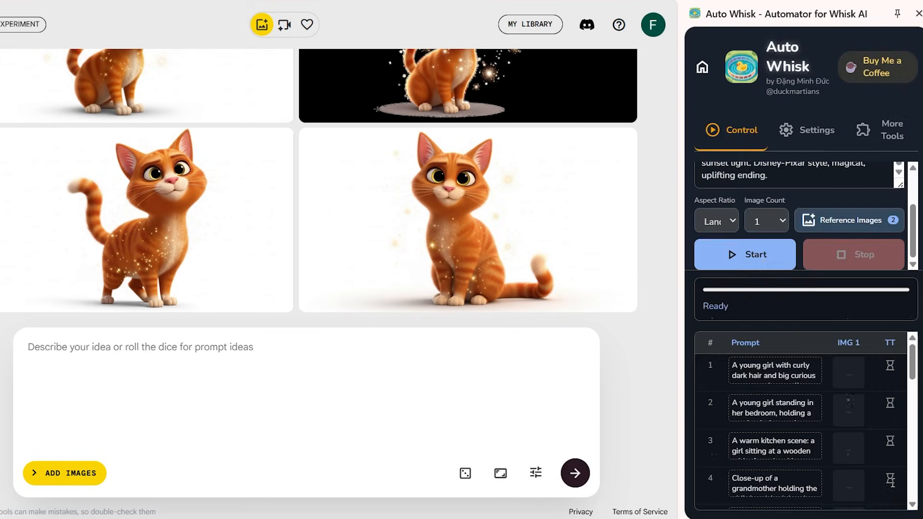
Start the batch generation of the scene images and look through the results for all prompts
{"action": "left_click", "coordinate": [764, 263]}
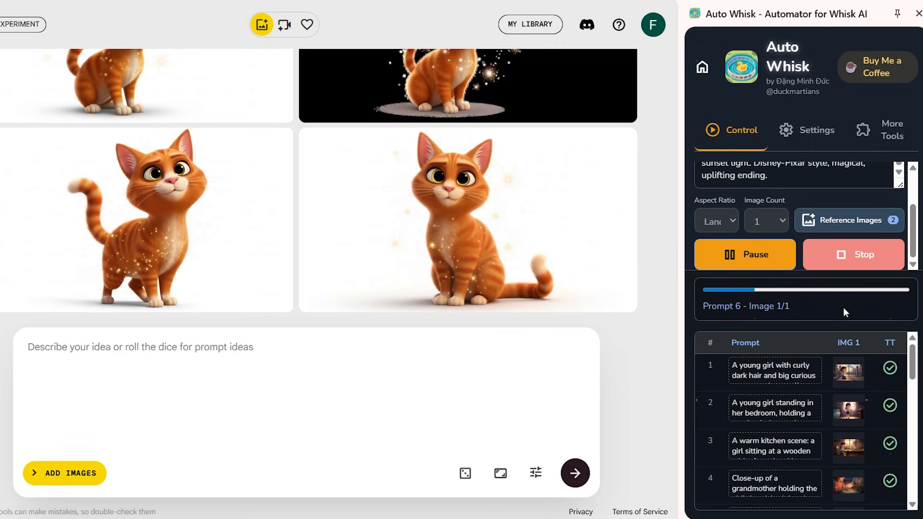
{"action": "scroll", "coordinate": [882, 386], "scroll_direction": "down", "scroll_amount": 2}
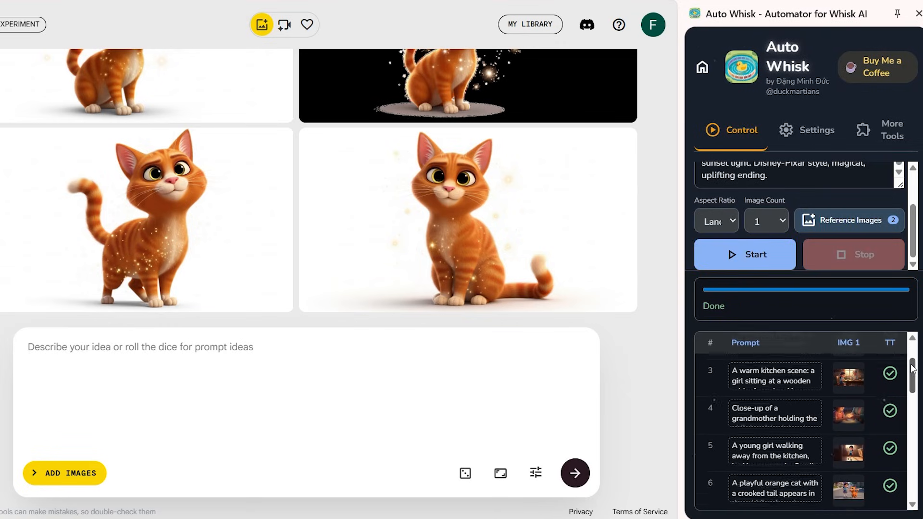
{"action": "scroll", "coordinate": [881, 386], "scroll_direction": "down", "scroll_amount": 8}
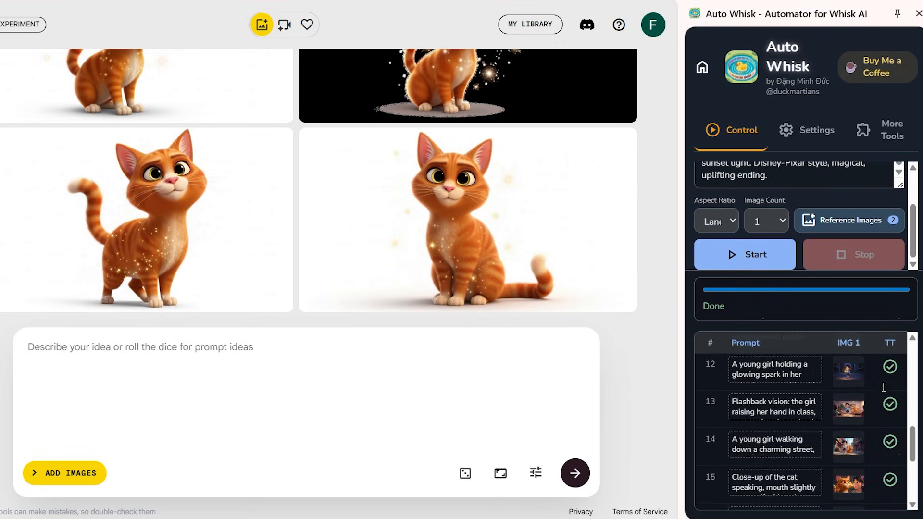
{"action": "scroll", "coordinate": [882, 386], "scroll_direction": "down", "scroll_amount": 2}
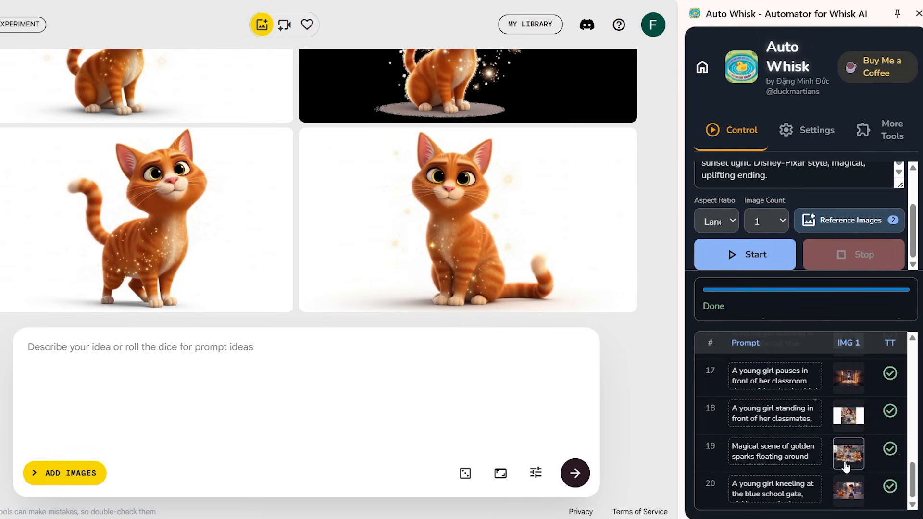
{"action": "scroll", "coordinate": [846, 452], "scroll_direction": "up", "scroll_amount": 5}
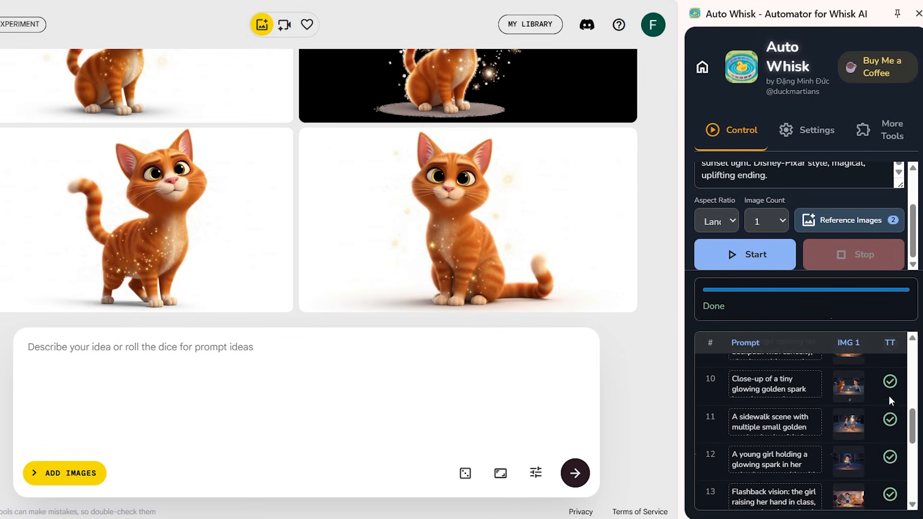
Look back over the generated scene images for the story prompts
{"action": "scroll", "coordinate": [893, 388], "scroll_direction": "up", "scroll_amount": 6}
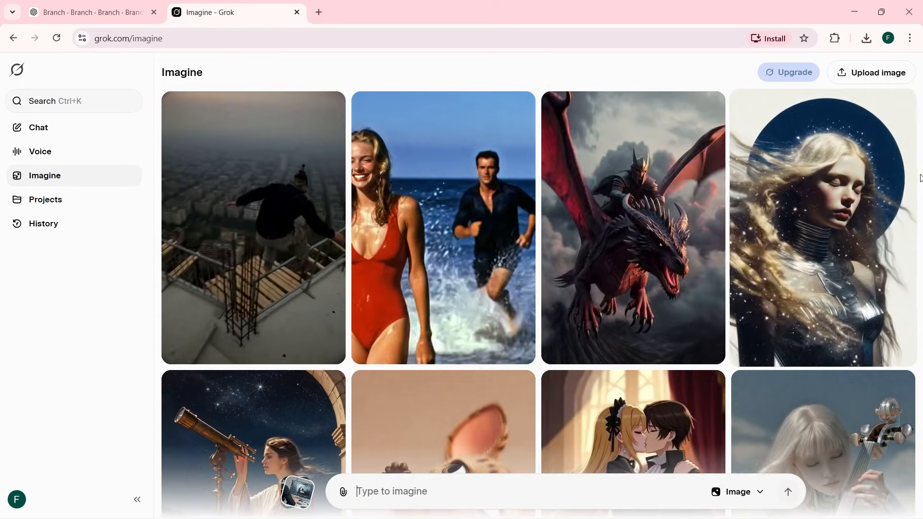
{"action": "scroll", "coordinate": [919, 178], "scroll_direction": "down", "scroll_amount": 3}
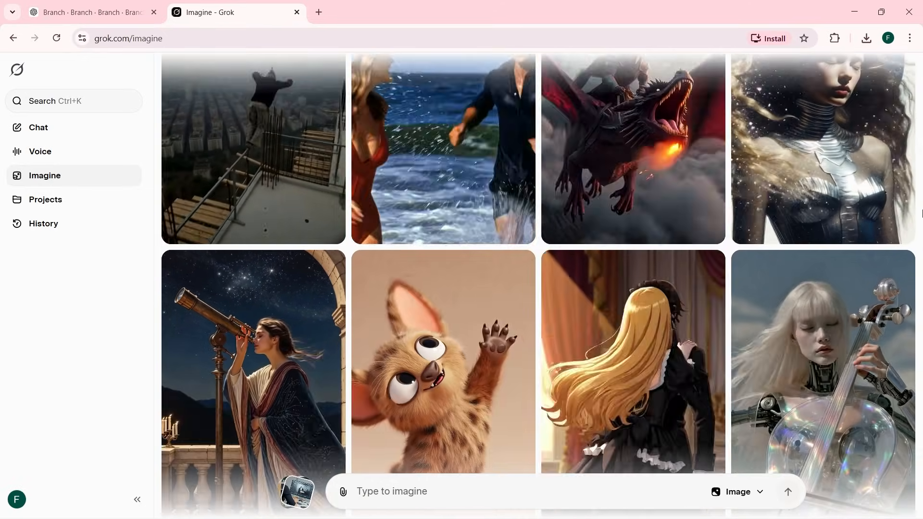
Browse the sample gallery in Grok Imagine and begin attaching an image to the prompt
{"action": "scroll", "coordinate": [921, 213], "scroll_direction": "down", "scroll_amount": 3}
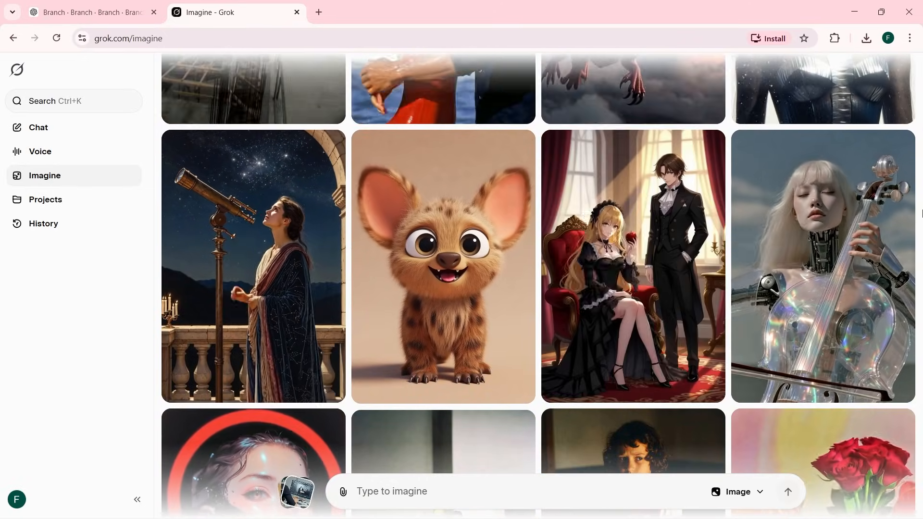
{"action": "scroll", "coordinate": [920, 213], "scroll_direction": "down", "scroll_amount": 4}
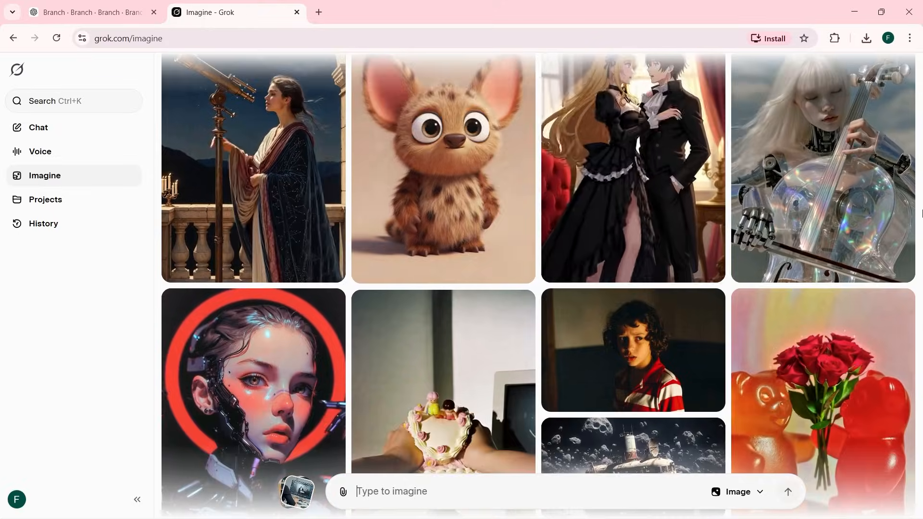
{"action": "scroll", "coordinate": [921, 213], "scroll_direction": "down", "scroll_amount": 4}
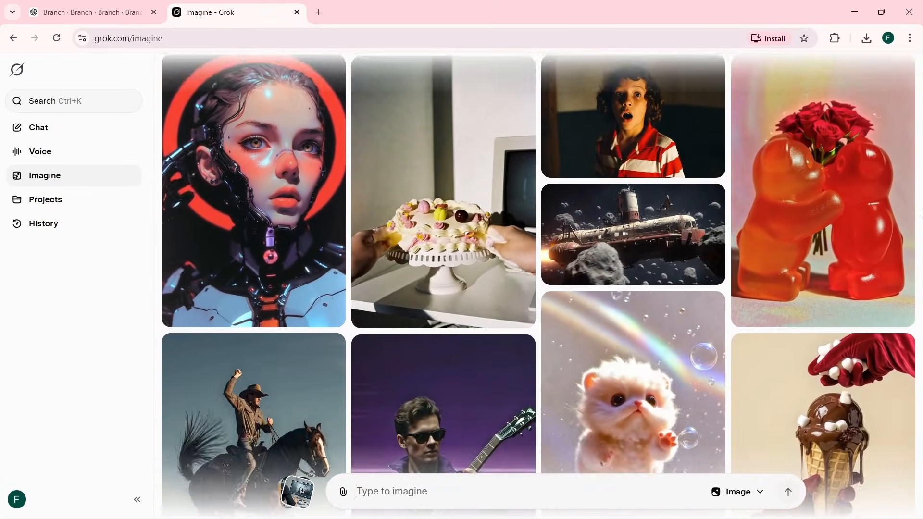
{"action": "scroll", "coordinate": [921, 213], "scroll_direction": "down", "scroll_amount": 4}
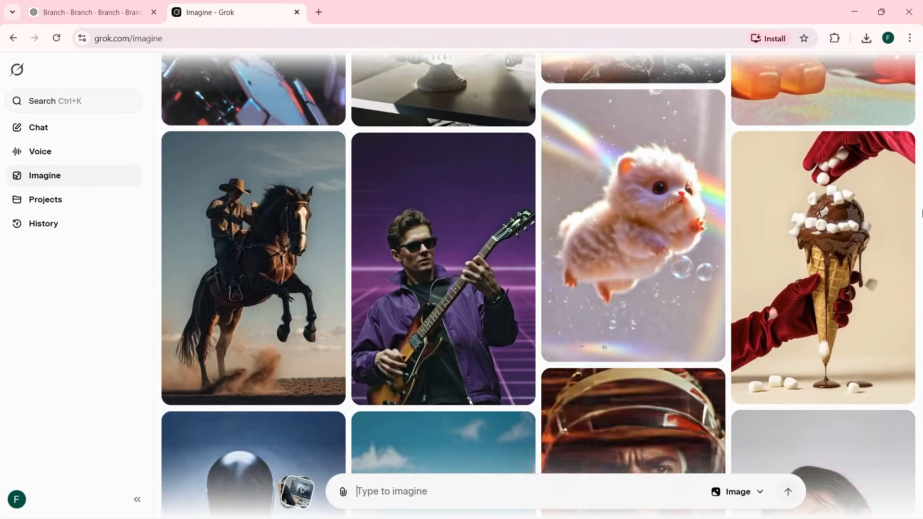
{"action": "scroll", "coordinate": [921, 213], "scroll_direction": "down", "scroll_amount": 7}
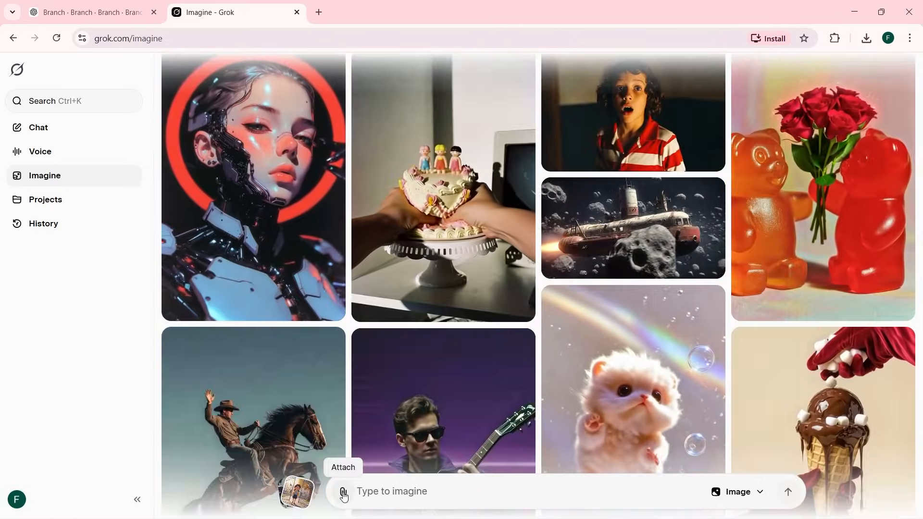
{"action": "left_click", "coordinate": [342, 491]}
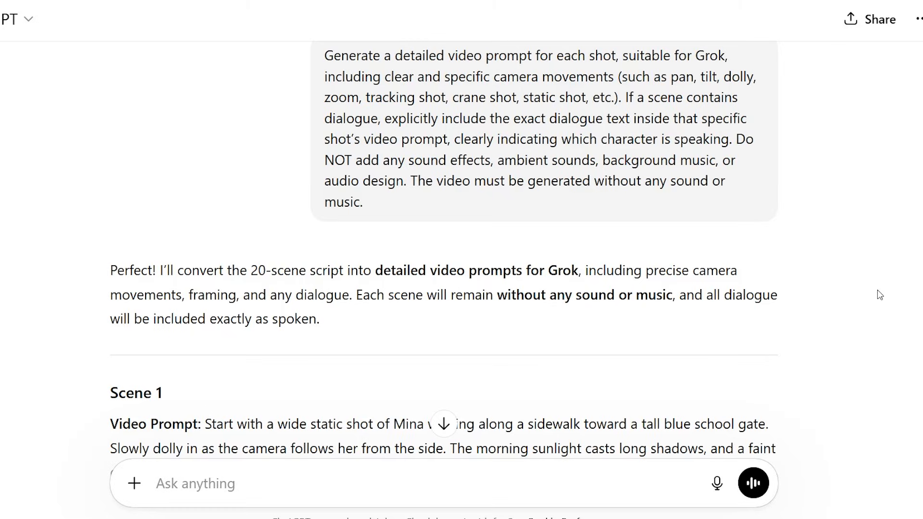
In ChatGPT, read through the Grok video prompts for the story scenes, including their camera movements and dialogue
{"action": "scroll", "coordinate": [443, 250], "scroll_direction": "down", "scroll_amount": 10}
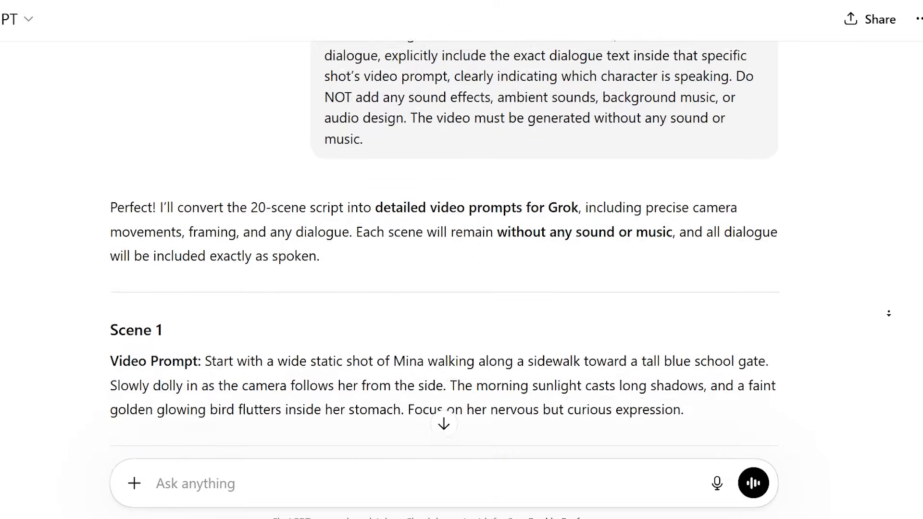
{"action": "scroll", "coordinate": [888, 314], "scroll_direction": "down", "scroll_amount": 10}
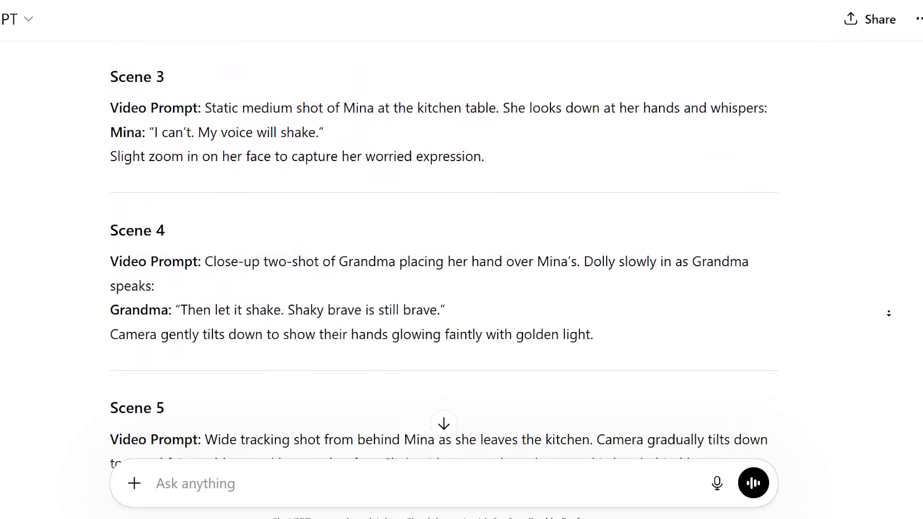
{"action": "scroll", "coordinate": [888, 313], "scroll_direction": "down", "scroll_amount": 10}
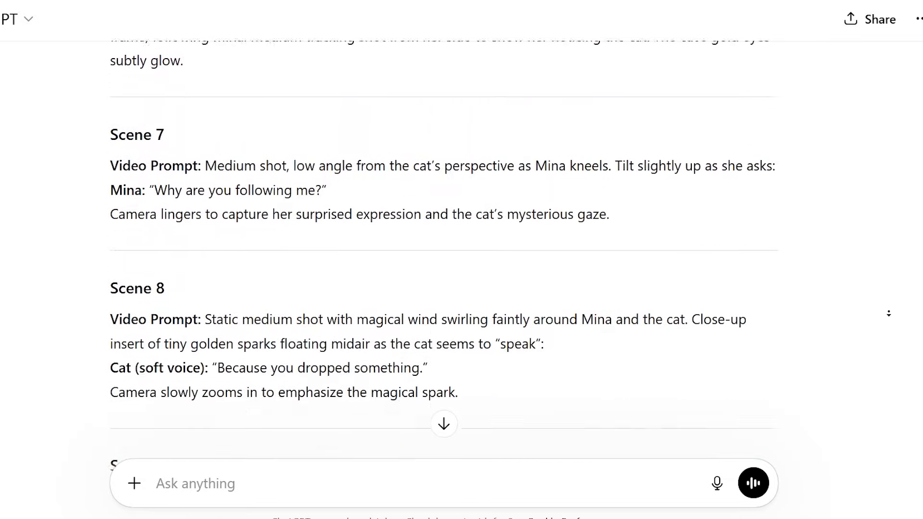
{"action": "scroll", "coordinate": [888, 313], "scroll_direction": "down", "scroll_amount": 10}
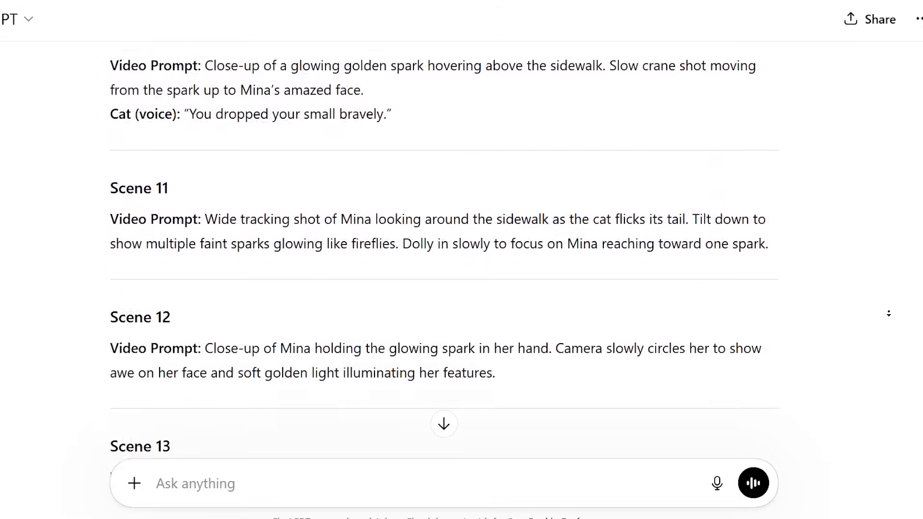
{"action": "scroll", "coordinate": [889, 314], "scroll_direction": "down", "scroll_amount": 10}
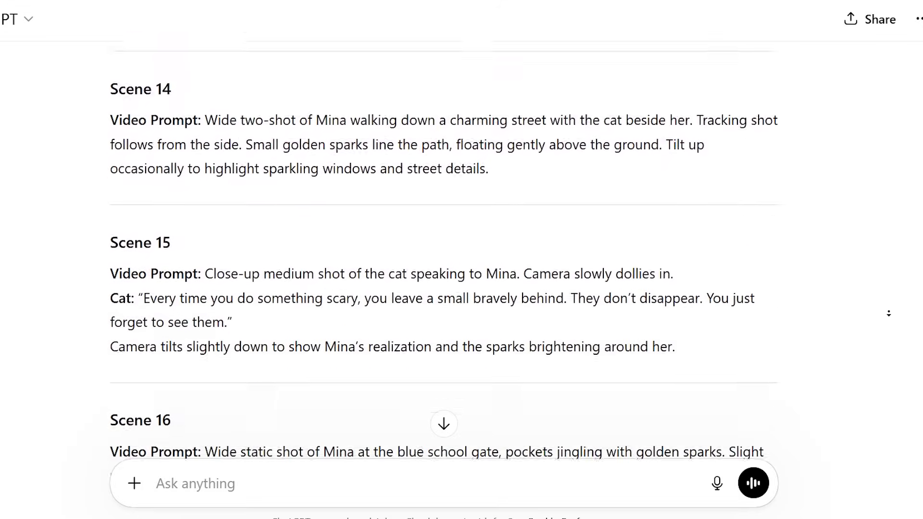
{"action": "scroll", "coordinate": [888, 313], "scroll_direction": "down", "scroll_amount": 3}
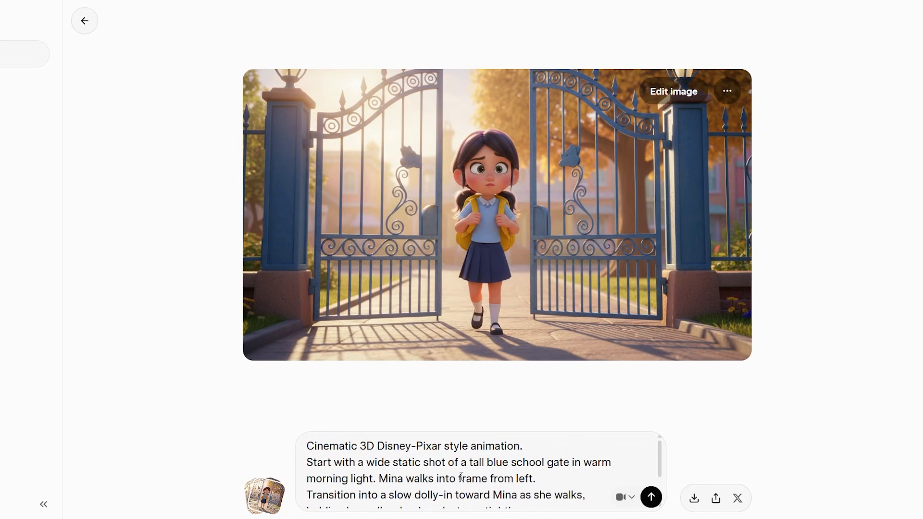
{"action": "scroll", "coordinate": [460, 476], "scroll_direction": "down", "scroll_amount": 2}
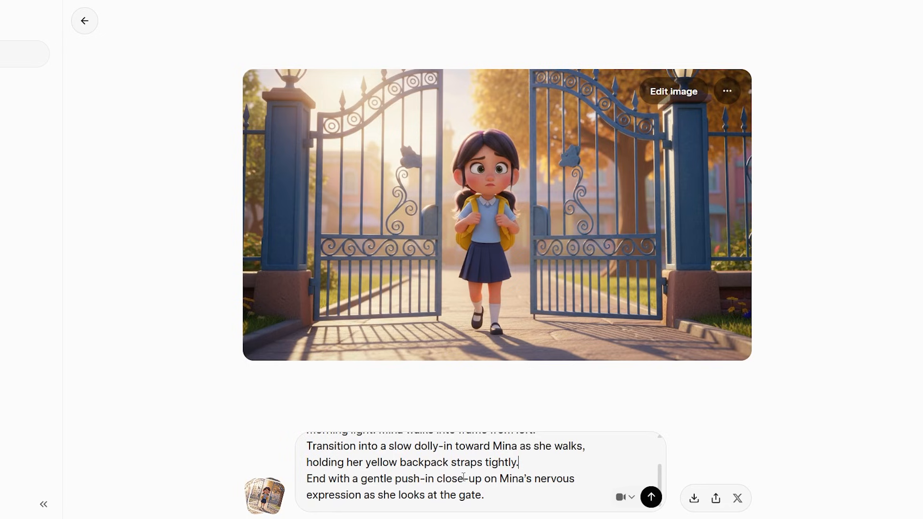
In Grok, generate the school gate video, and generate the kitchen breakfast video from its pasted scene prompt ending in "no music, no sound effect."
{"action": "left_click", "coordinate": [651, 497]}
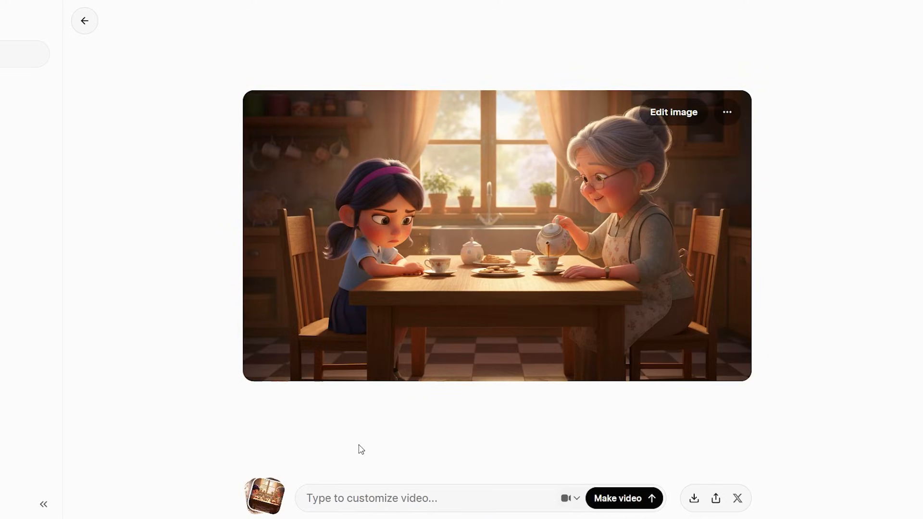
{"action": "key", "text": "ctrl+v"}
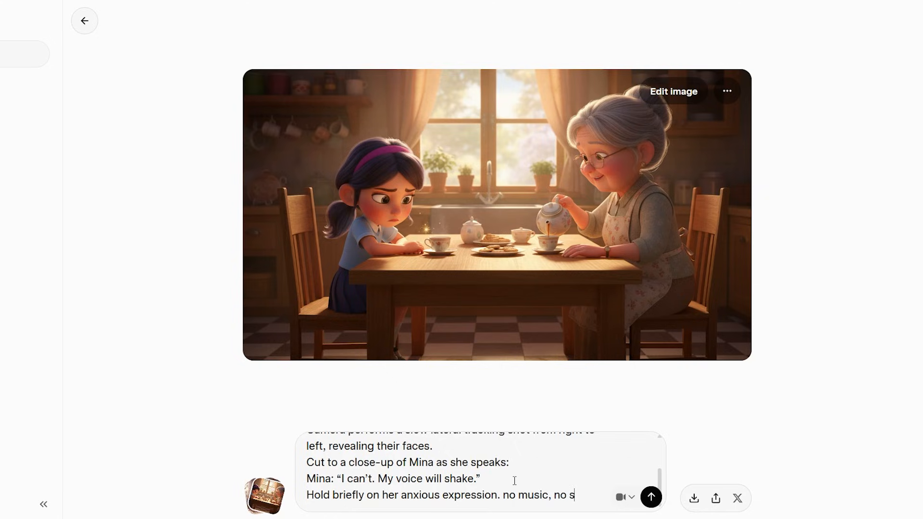
{"action": "type", "text": "ef"}
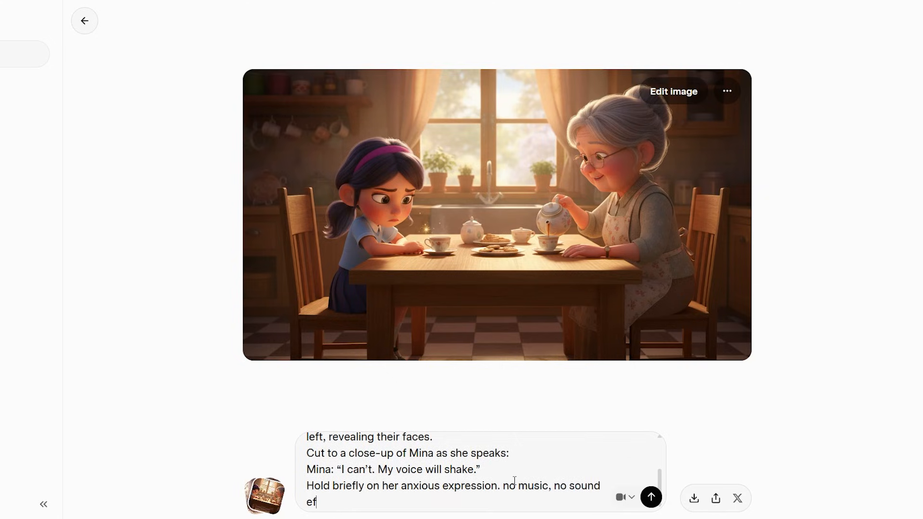
{"action": "type", "text": "fect."}
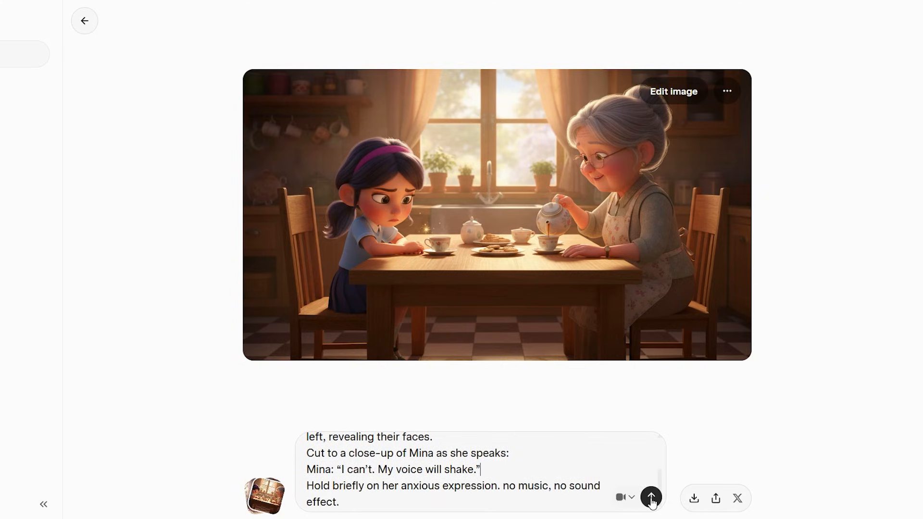
{"action": "left_click", "coordinate": [651, 498]}
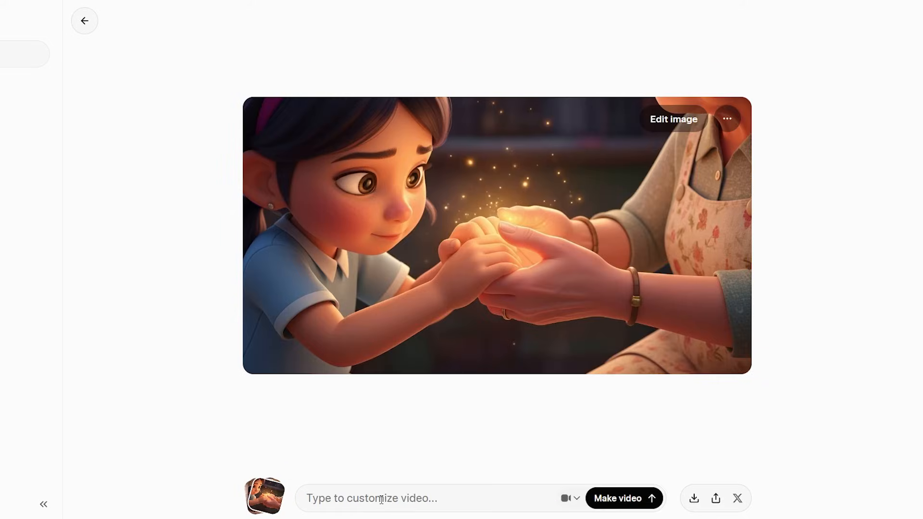
Generate the video of Grandma holding Mina's glowing hands from its pasted prompt, ending with "no music, no sound effect."
{"action": "key", "text": "ctrl+v"}
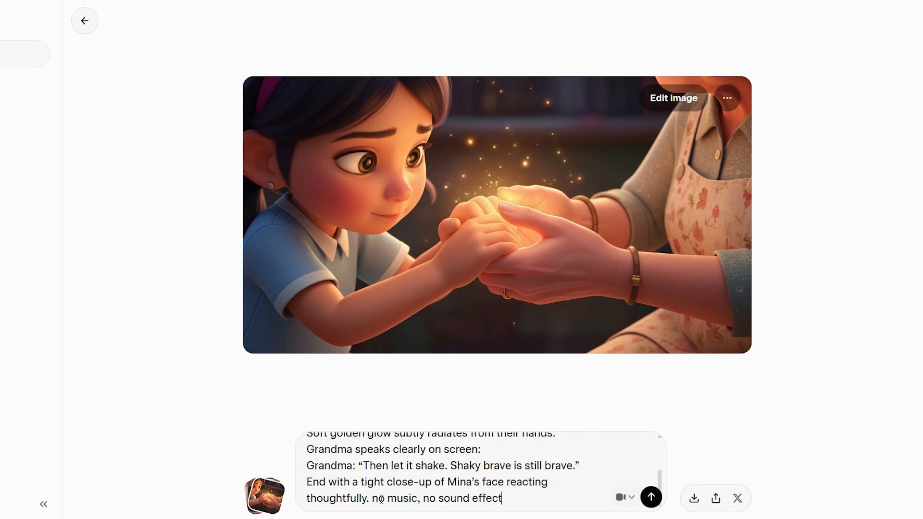
{"action": "type", "text": "."}
{"action": "left_click", "coordinate": [651, 498]}
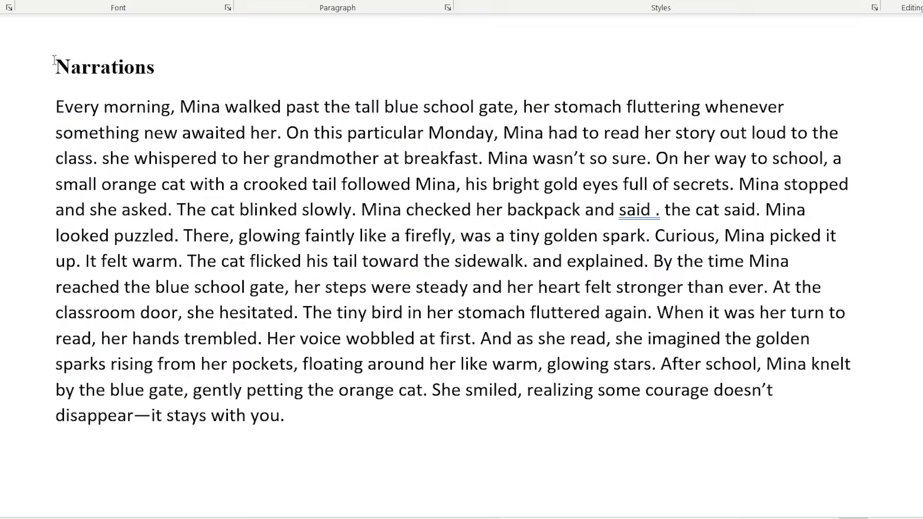
In the Word document, review the story script's separate Narrations and Dialogues sections
{"action": "left_click_drag", "start_coordinate": [56, 72], "coordinate": [165, 72]}
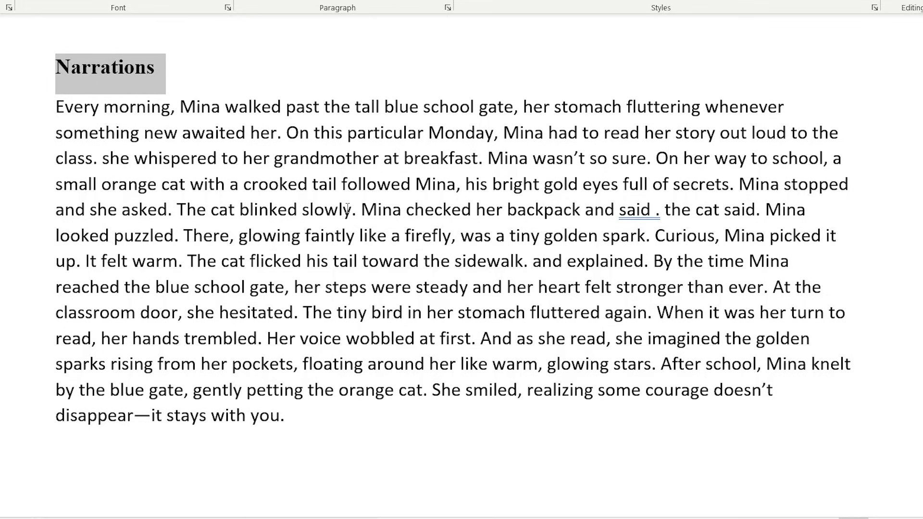
{"action": "left_click", "coordinate": [286, 415]}
{"action": "scroll", "coordinate": [613, 306], "scroll_direction": "down", "scroll_amount": 10}
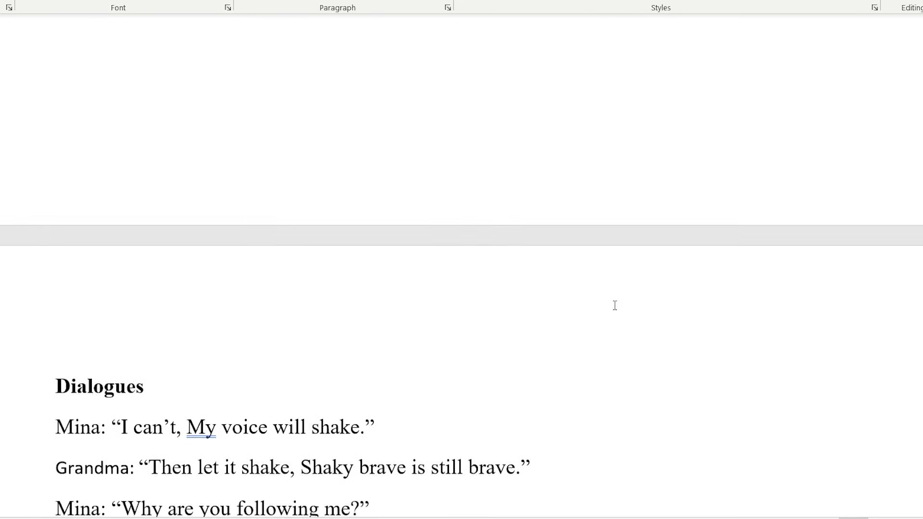
{"action": "scroll", "coordinate": [613, 306], "scroll_direction": "down", "scroll_amount": 3}
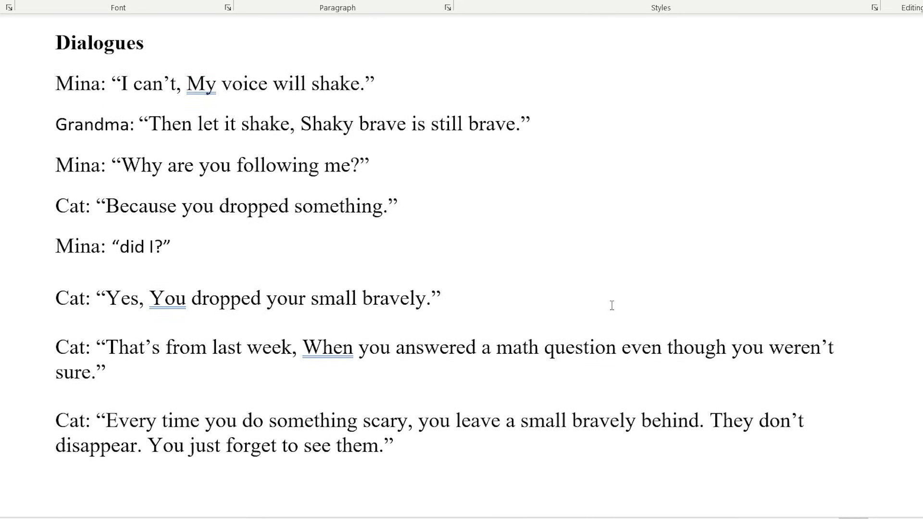
{"action": "left_click_drag", "start_coordinate": [52, 45], "coordinate": [159, 45]}
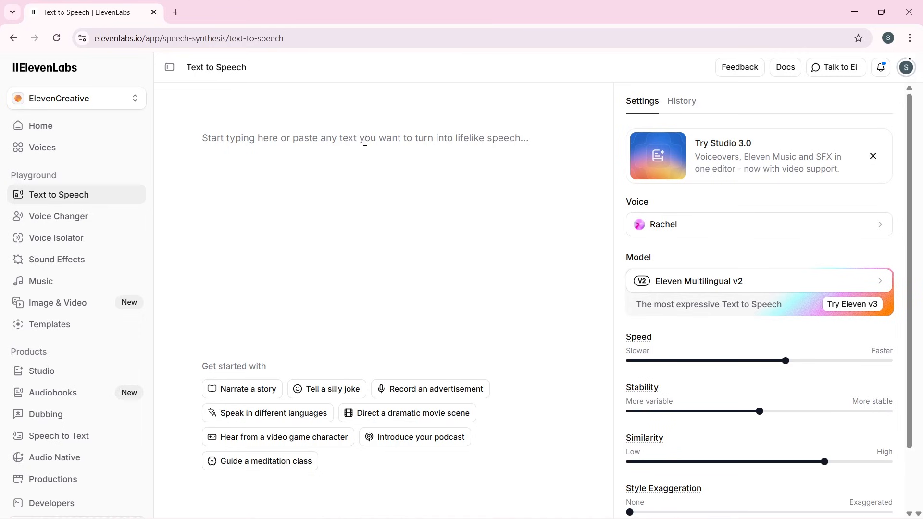
In ElevenLabs, check the account's total and remaining credit balance, and return to the text-to-speech input
{"action": "left_click", "coordinate": [906, 67]}
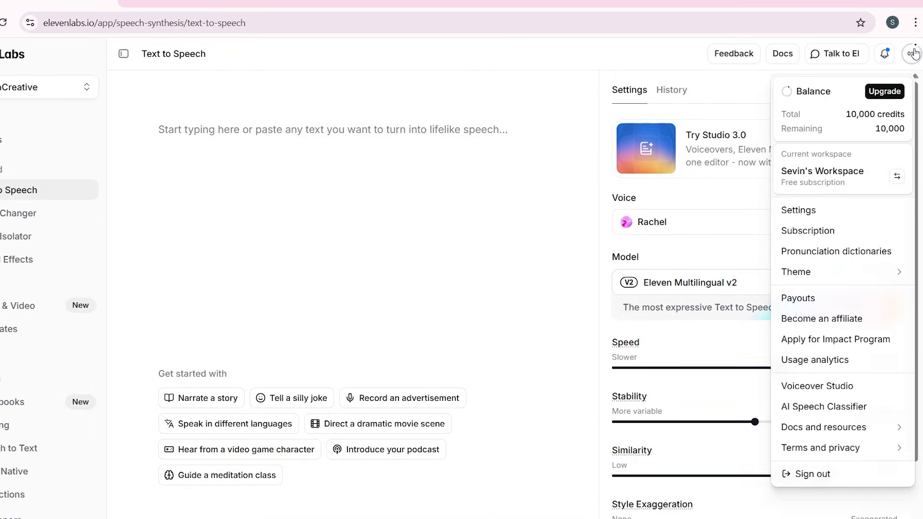
{"action": "left_click_drag", "start_coordinate": [849, 117], "coordinate": [910, 115]}
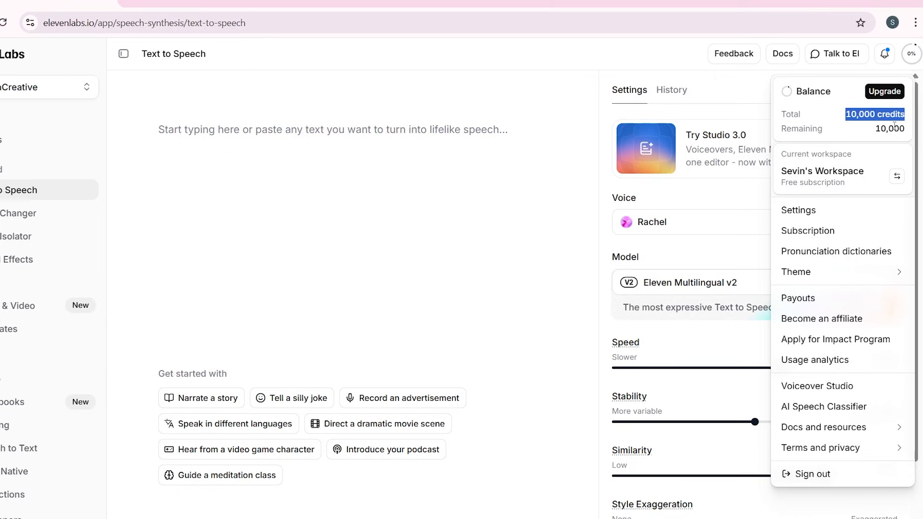
{"action": "left_click", "coordinate": [892, 128]}
{"action": "left_click", "coordinate": [566, 127]}
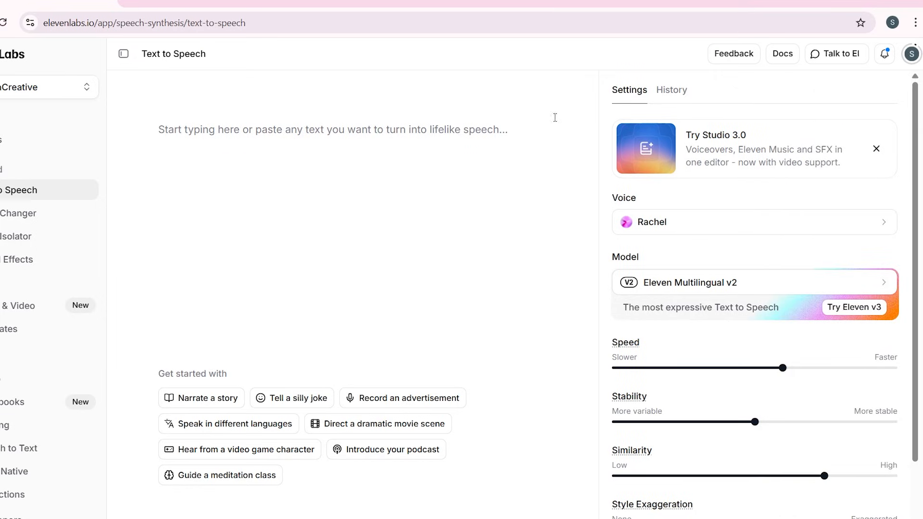
Load 3.mp4 into the Voice Changer and play part of the original clip
{"action": "left_click", "coordinate": [67, 213]}
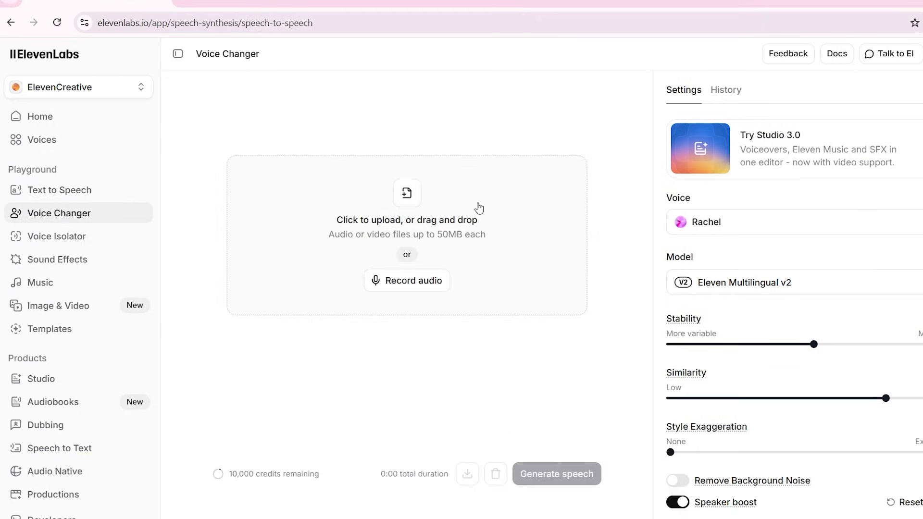
{"action": "left_click", "coordinate": [543, 192]}
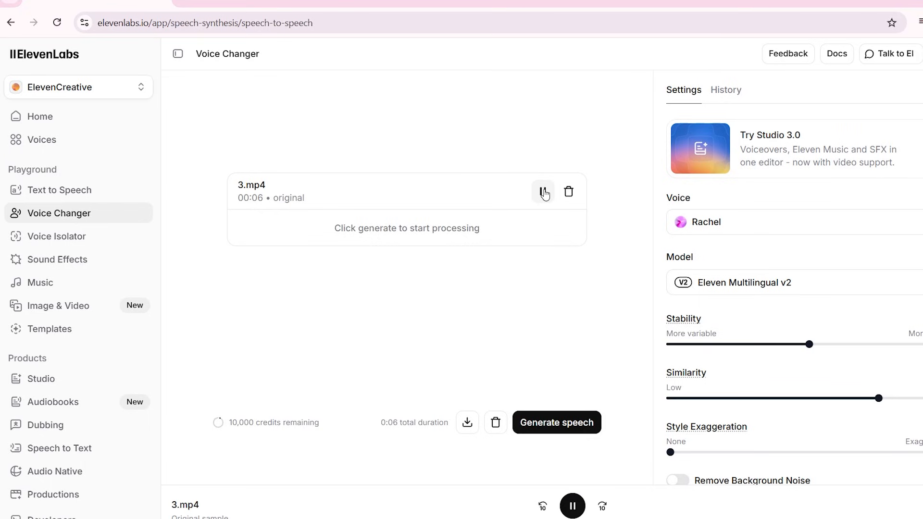
{"action": "left_click", "coordinate": [544, 192]}
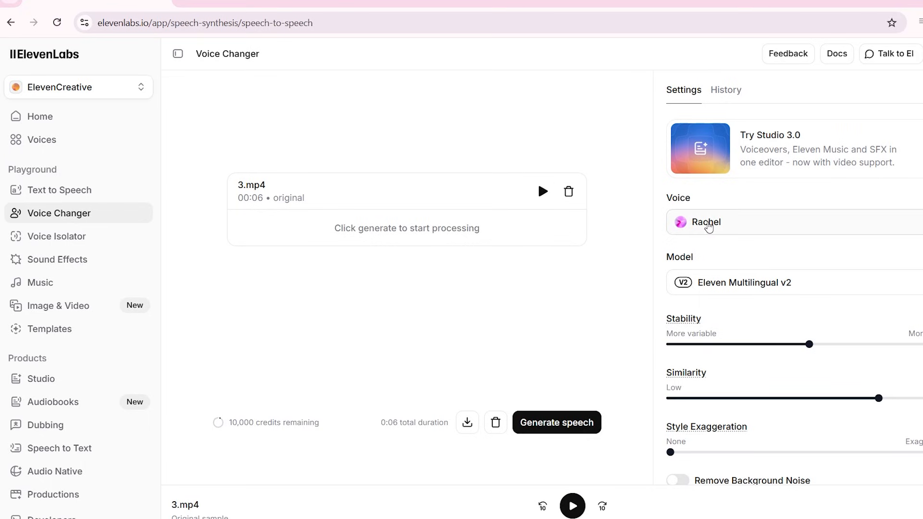
Search the voice library for "kid" and preview the Minnie - High pitch cartoon character and Sparkles for Kids voices
{"action": "left_click", "coordinate": [665, 222]}
{"action": "type", "text": "kid"}
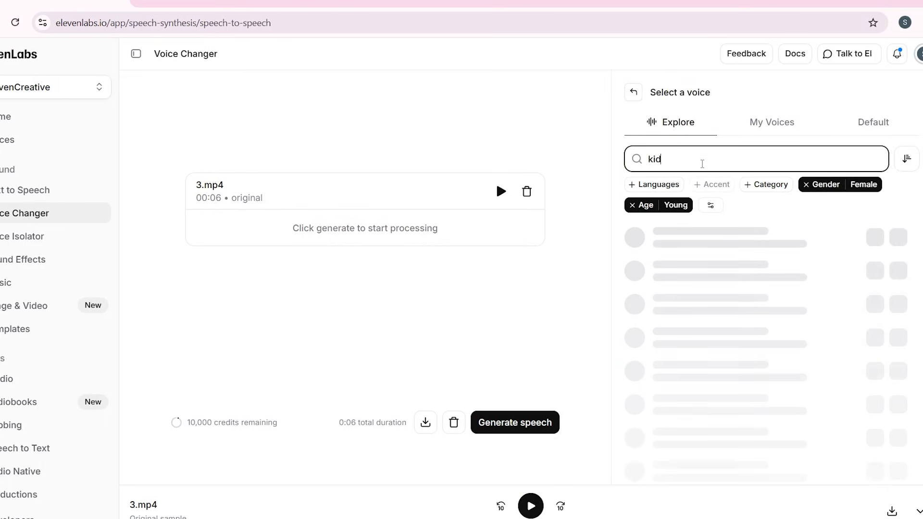
{"action": "left_click", "coordinate": [873, 237]}
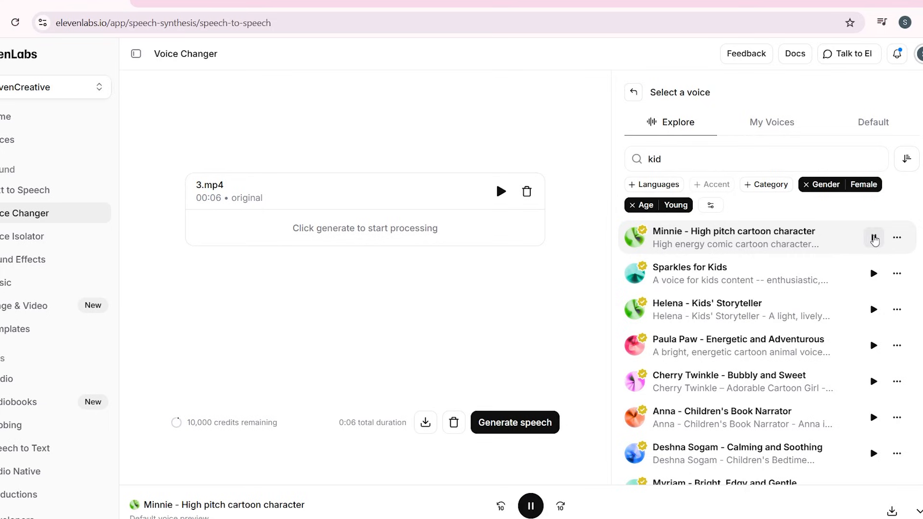
{"action": "left_click", "coordinate": [873, 273]}
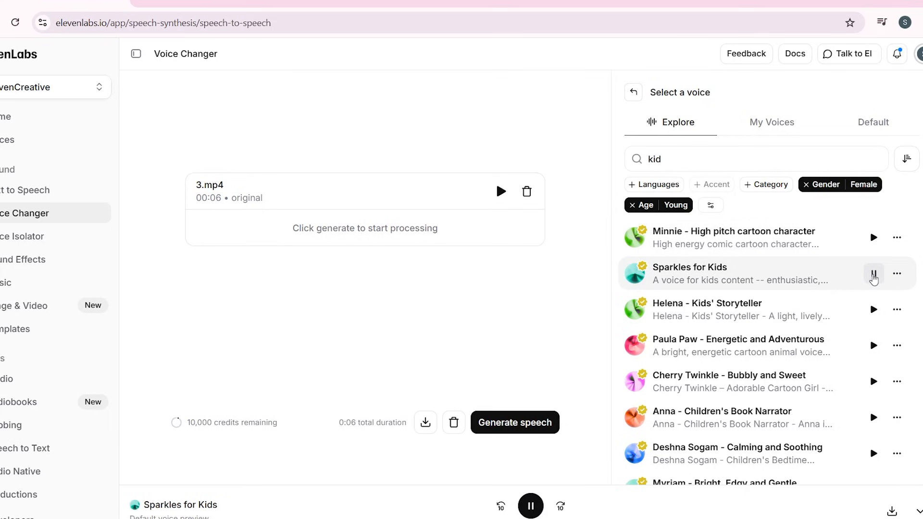
Preview the Suhana J and Lulu Lolipop voices, then convert 3.mp4 with Lulu Lolipop - High-Pitched and Bubbly and play the converted audio
{"action": "left_click", "coordinate": [874, 310]}
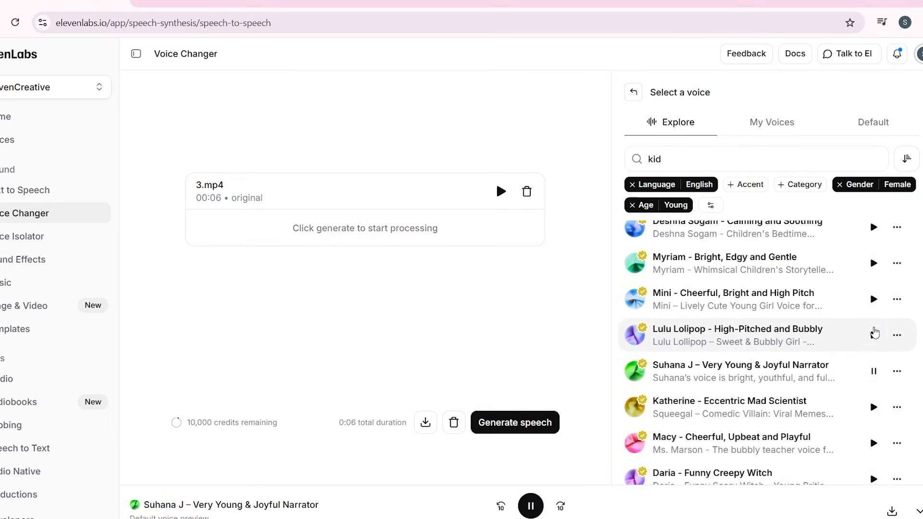
{"action": "left_click", "coordinate": [873, 335]}
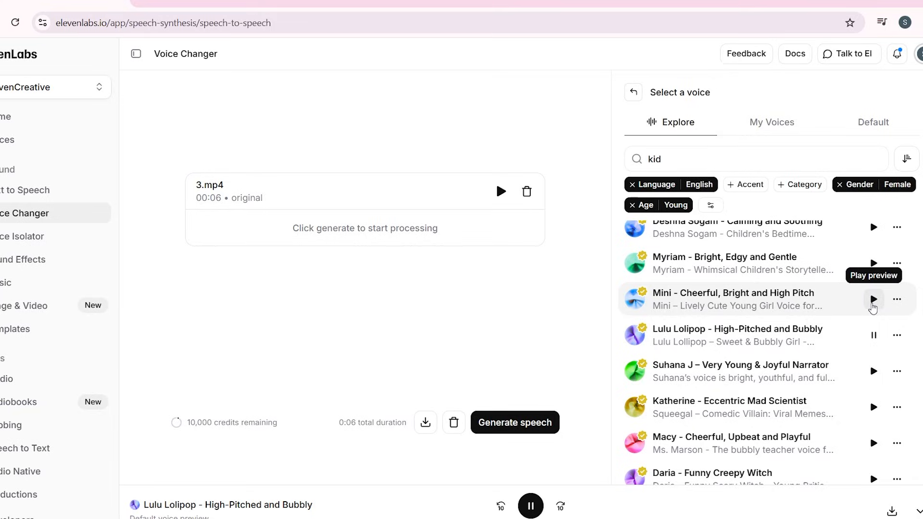
{"action": "left_click", "coordinate": [501, 191]}
{"action": "left_click", "coordinate": [500, 191]}
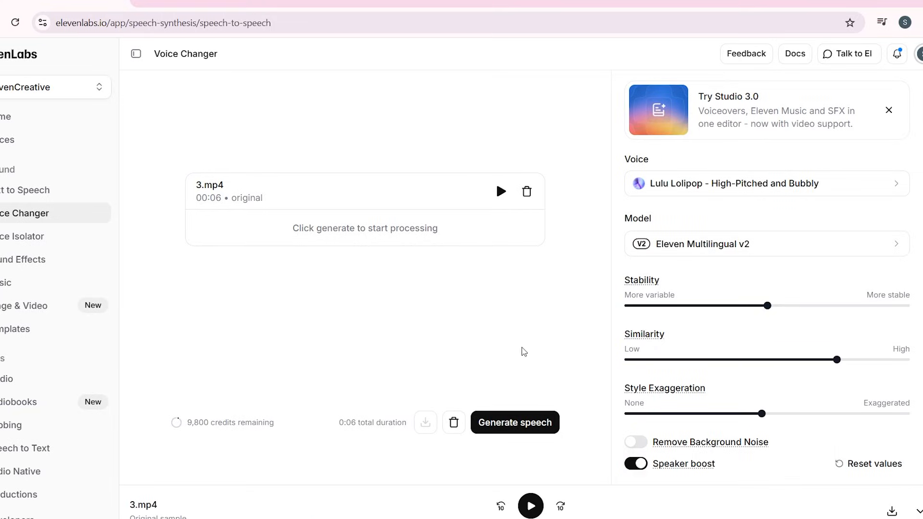
{"action": "left_click", "coordinate": [502, 432]}
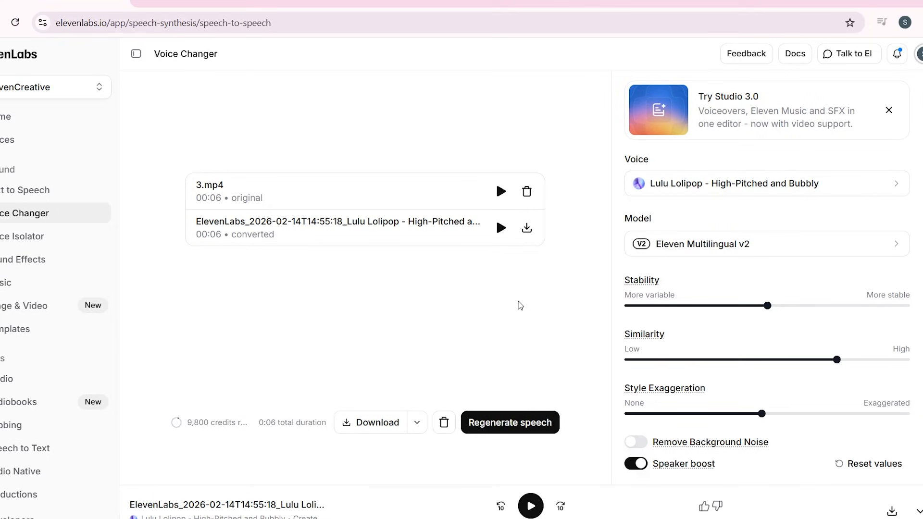
{"action": "left_click", "coordinate": [530, 506]}
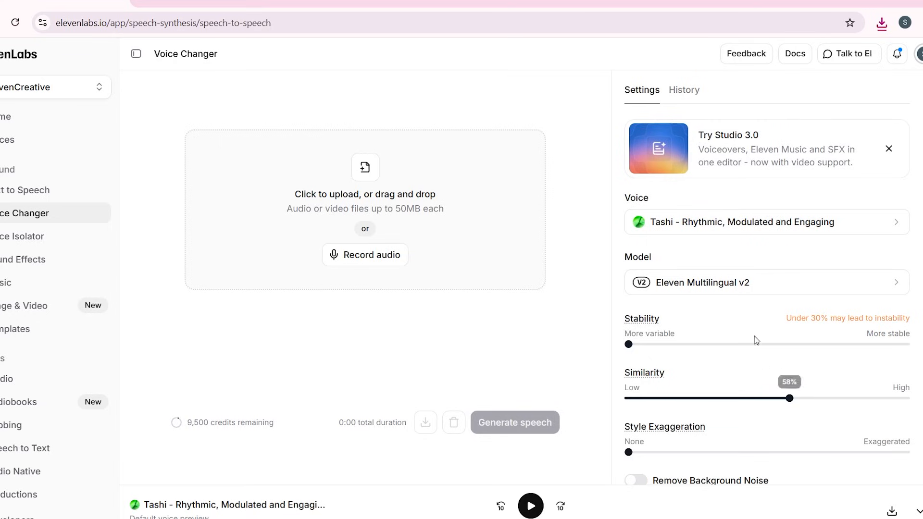
Convert the uploaded clip with the Tashi - Rhythmic, Modulated and Engaging voice, using the most variable stability and about 50% similarity
{"action": "scroll", "coordinate": [712, 226], "scroll_direction": "down", "scroll_amount": 1}
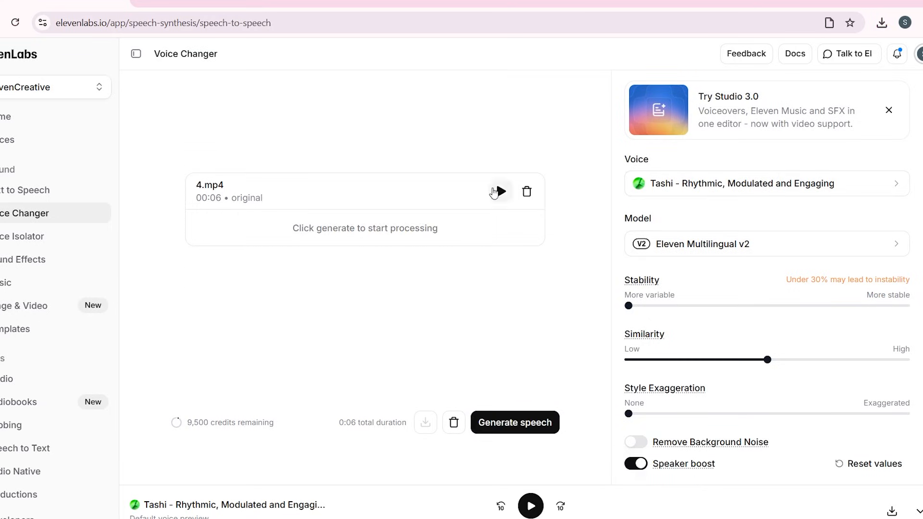
{"action": "left_click", "coordinate": [520, 423]}
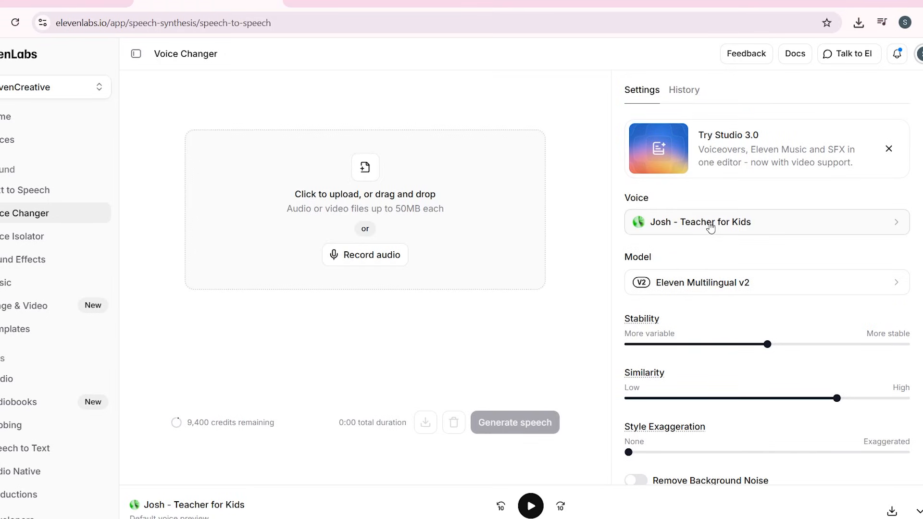
With the Josh - Teacher for Kids voice and background noise removal off, load 8.mp4 into the Voice Changer and play the original clip
{"action": "scroll", "coordinate": [736, 374], "scroll_direction": "down", "scroll_amount": 1}
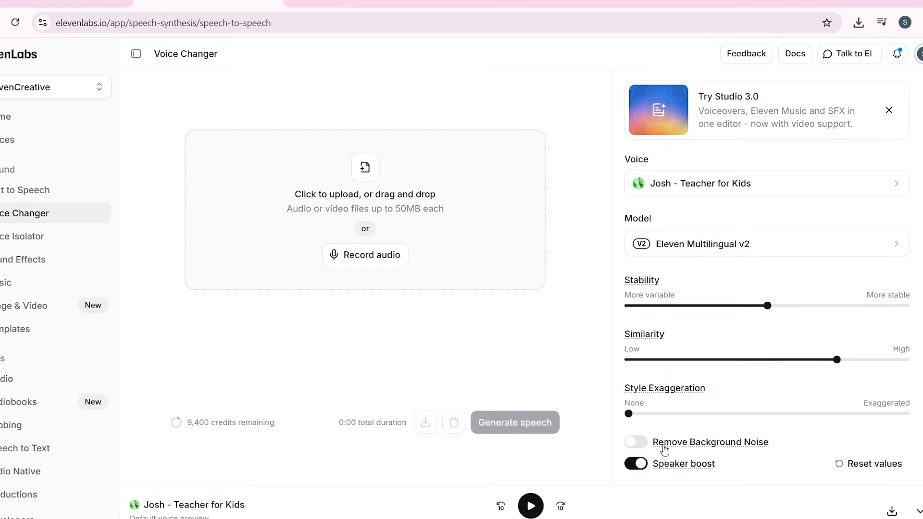
{"action": "left_click", "coordinate": [636, 447]}
{"action": "left_click", "coordinate": [636, 442]}
{"action": "left_click", "coordinate": [366, 169]}
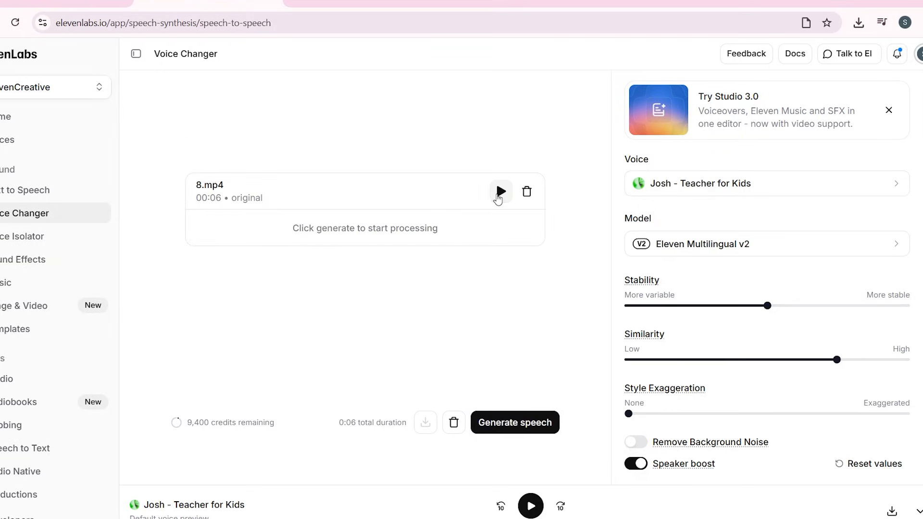
{"action": "left_click", "coordinate": [499, 194]}
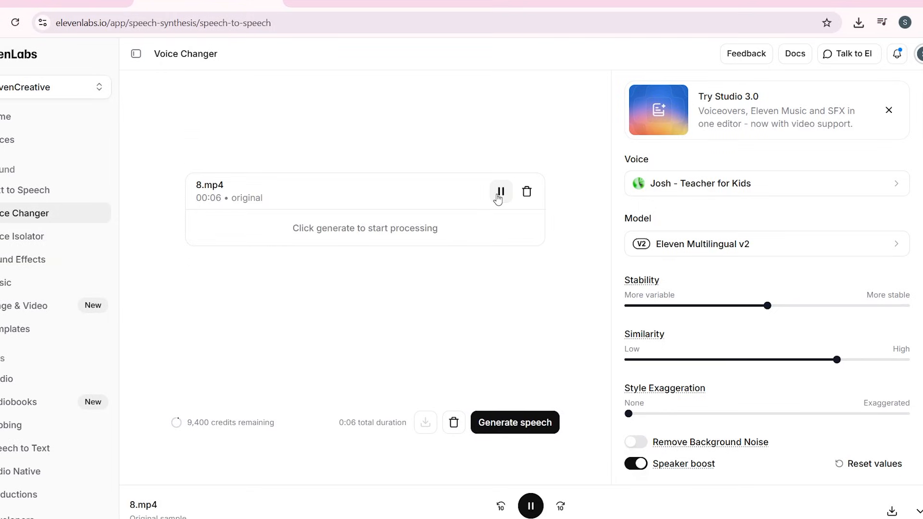
Convert 8.mp4 with the Josh - Teacher for Kids voice and download the converted audio
{"action": "left_click", "coordinate": [523, 425]}
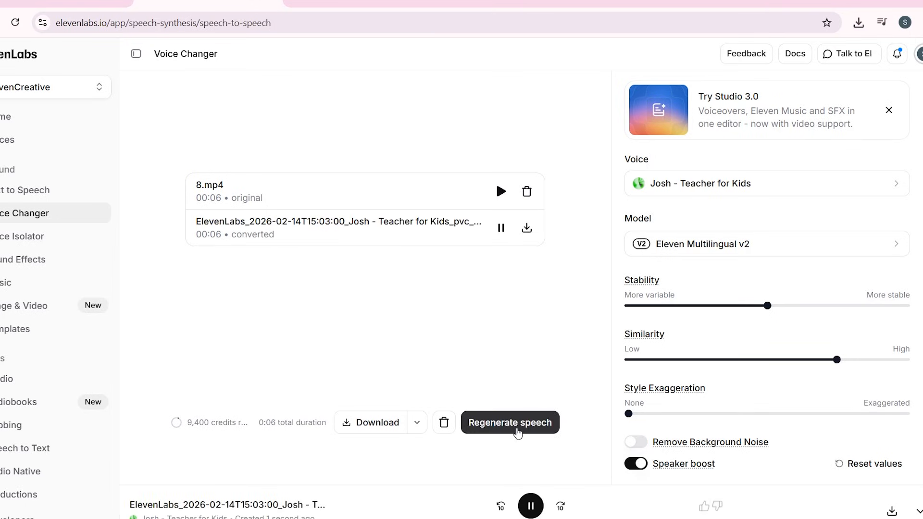
{"action": "left_click", "coordinate": [527, 230]}
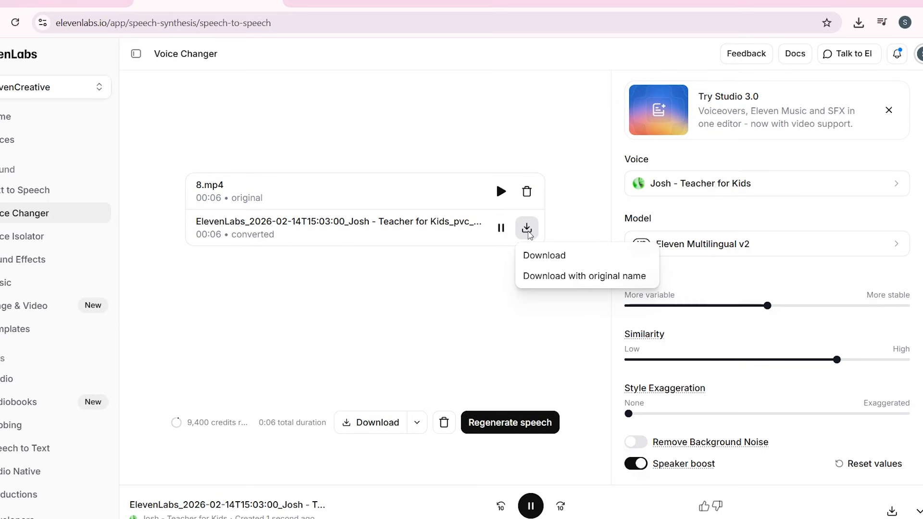
{"action": "left_click", "coordinate": [537, 253]}
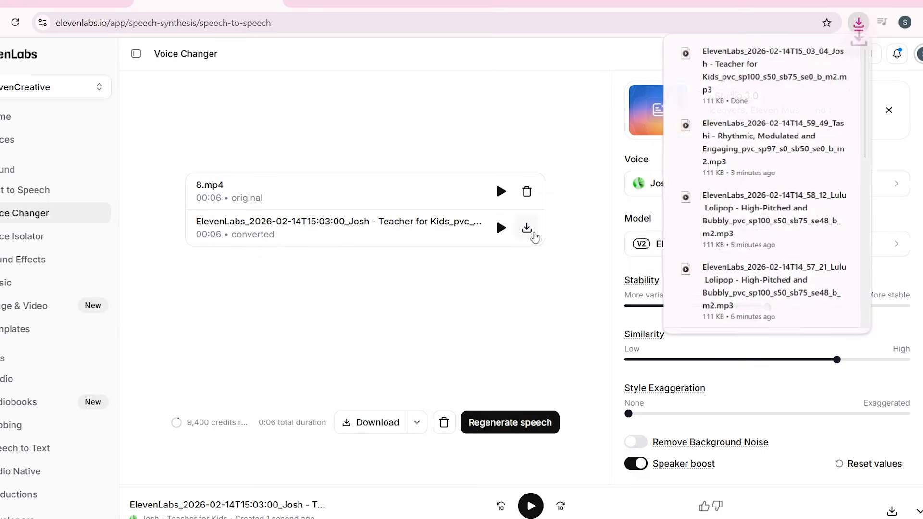
Replace the clip with 10.mp4, play the original, convert it with the Josh - Teacher for Kids voice, and download the result
{"action": "left_click", "coordinate": [526, 192]}
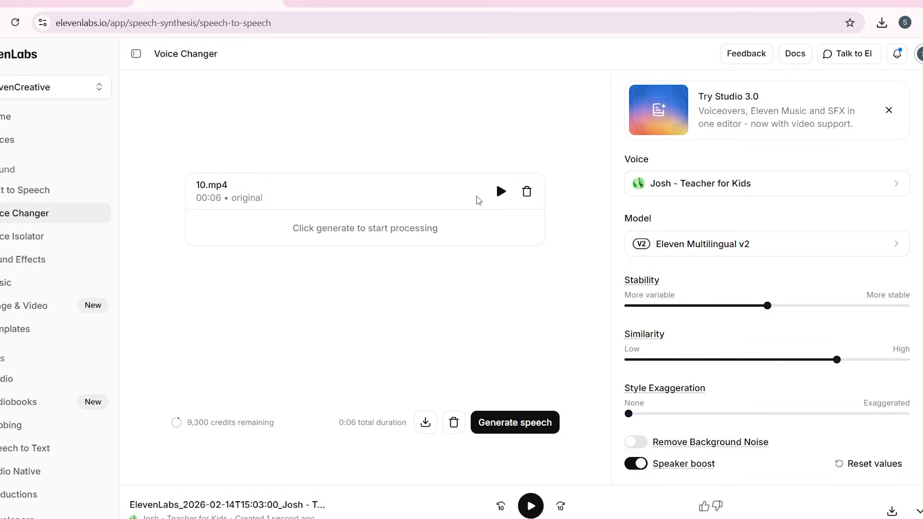
{"action": "left_click", "coordinate": [501, 192]}
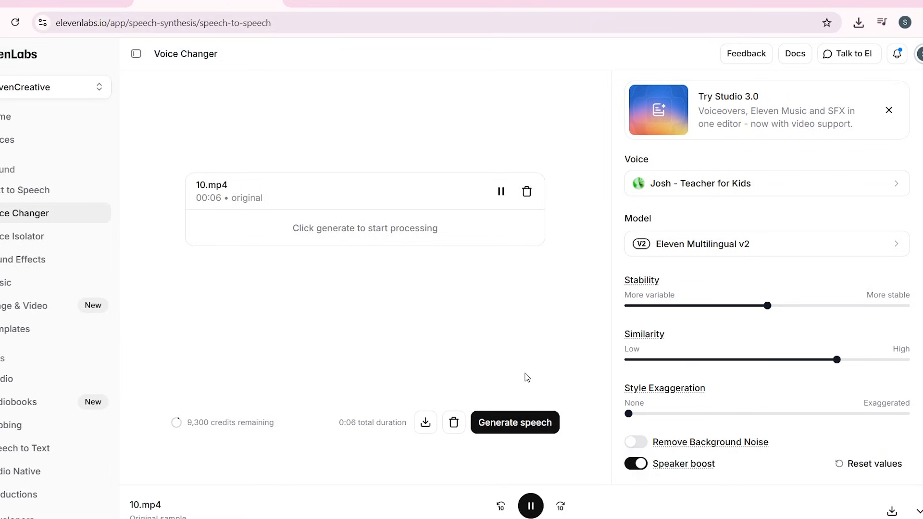
{"action": "left_click", "coordinate": [515, 429]}
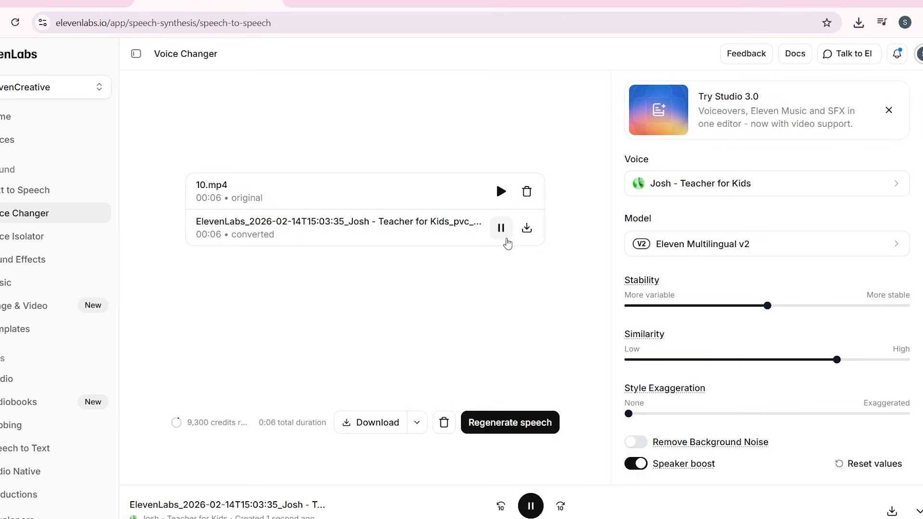
{"action": "left_click", "coordinate": [527, 228]}
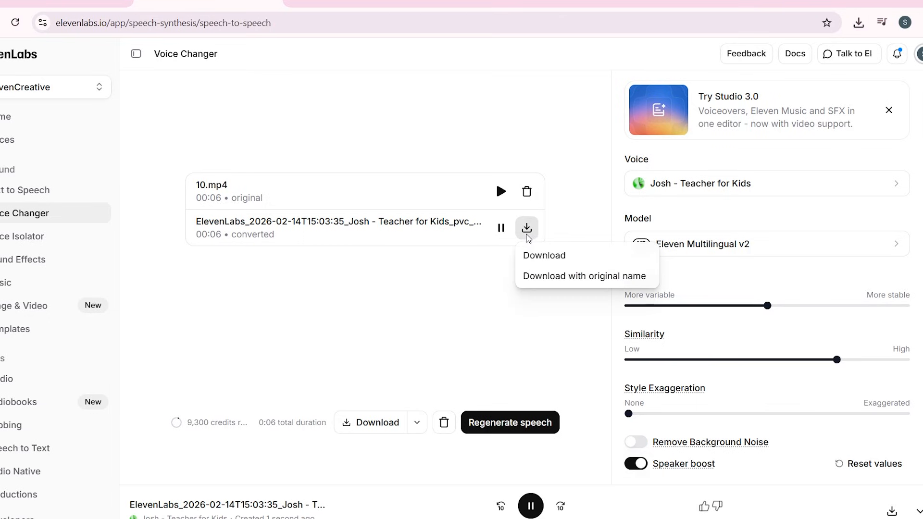
{"action": "left_click", "coordinate": [543, 253]}
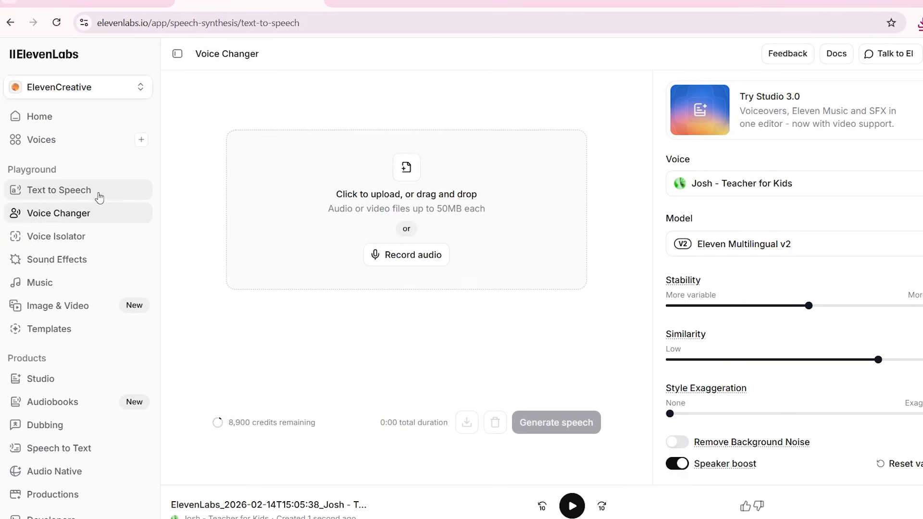
For text to speech, search the middle-aged female English voices for "story", preview Autumn Veil - Warm and Reflective, and add it to My Voices
{"action": "left_click", "coordinate": [96, 191]}
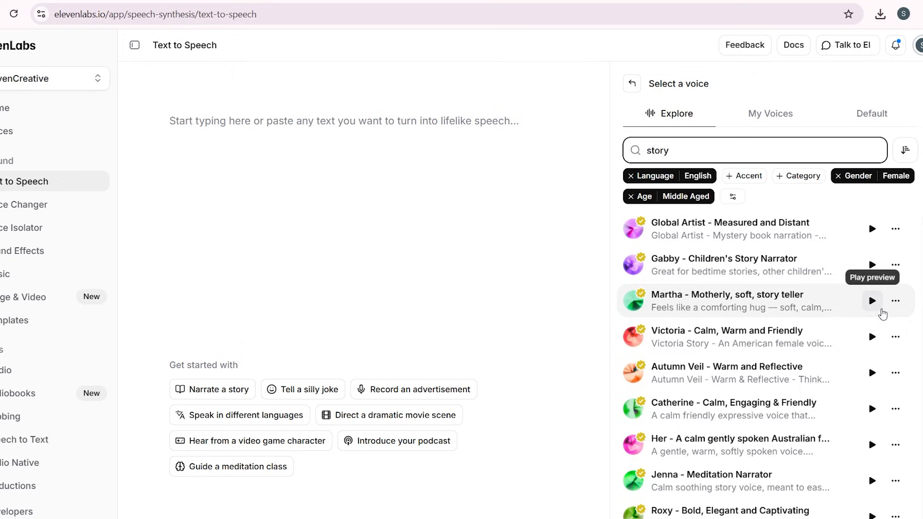
{"action": "left_click", "coordinate": [872, 372]}
{"action": "left_click", "coordinate": [824, 378]}
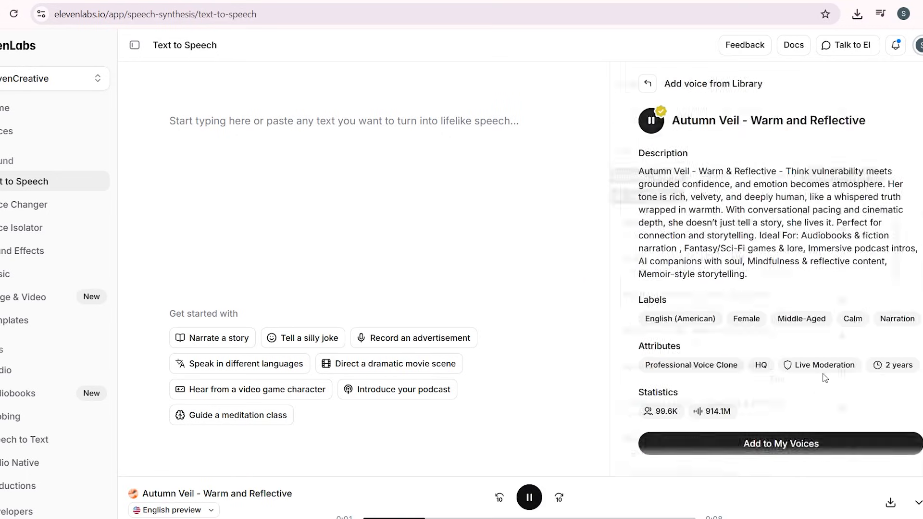
{"action": "scroll", "coordinate": [766, 329], "scroll_direction": "down", "scroll_amount": 1}
{"action": "left_click", "coordinate": [775, 418]}
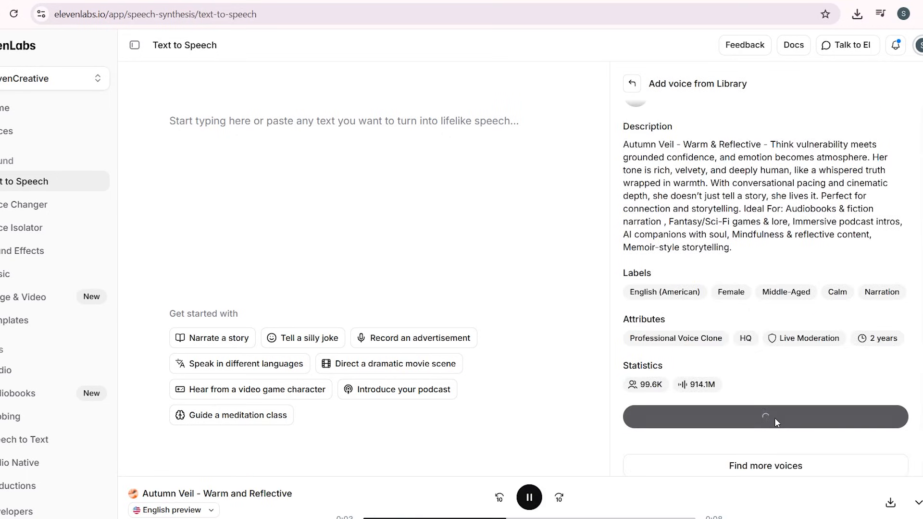
Paste the Mina story narration as the text-to-speech text, review it to the end, and set style exaggeration to 80%
{"action": "left_click", "coordinate": [226, 158]}
{"action": "key", "text": "ctrl+v"}
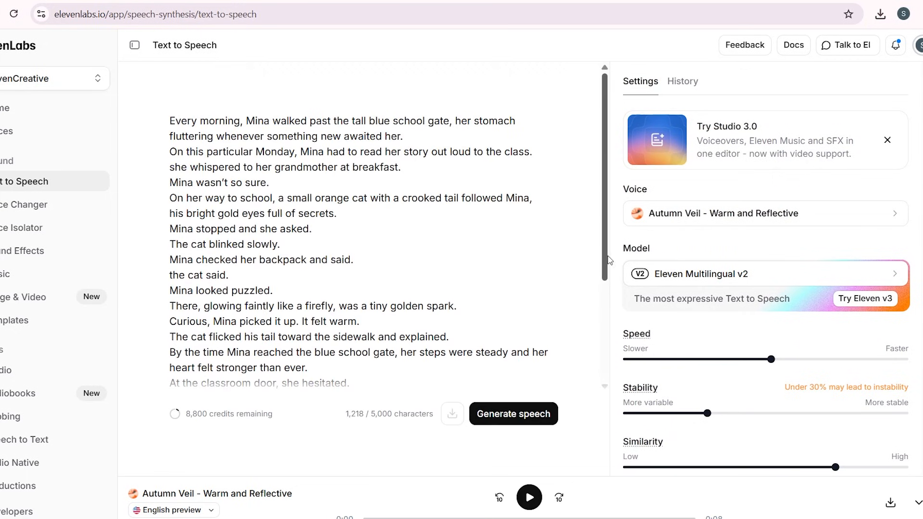
{"action": "left_click_drag", "start_coordinate": [608, 264], "coordinate": [612, 317]}
{"action": "left_click_drag", "start_coordinate": [612, 317], "coordinate": [613, 356]}
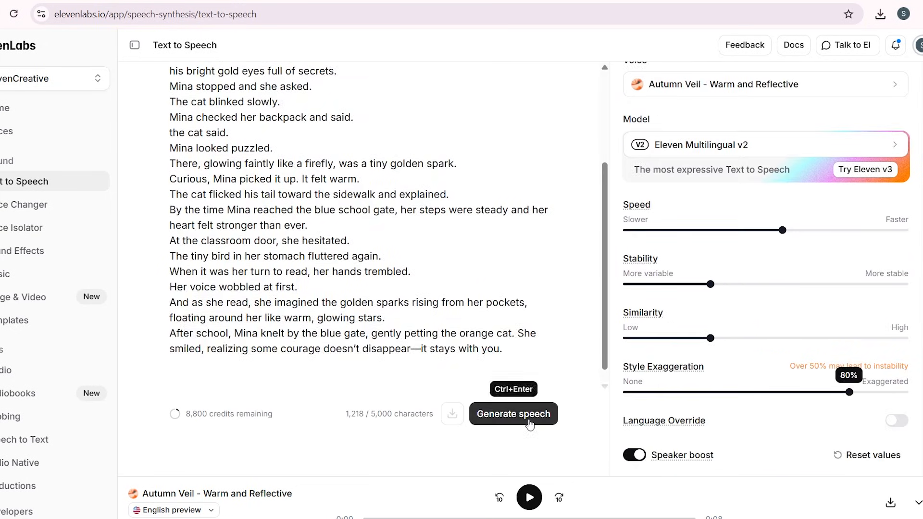
Generate the story narration with the Autumn Veil voice and follow the text while the audio plays
{"action": "left_click", "coordinate": [529, 421]}
{"action": "scroll", "coordinate": [768, 263], "scroll_direction": "up", "scroll_amount": 3}
{"action": "scroll", "coordinate": [769, 266], "scroll_direction": "down", "scroll_amount": 3}
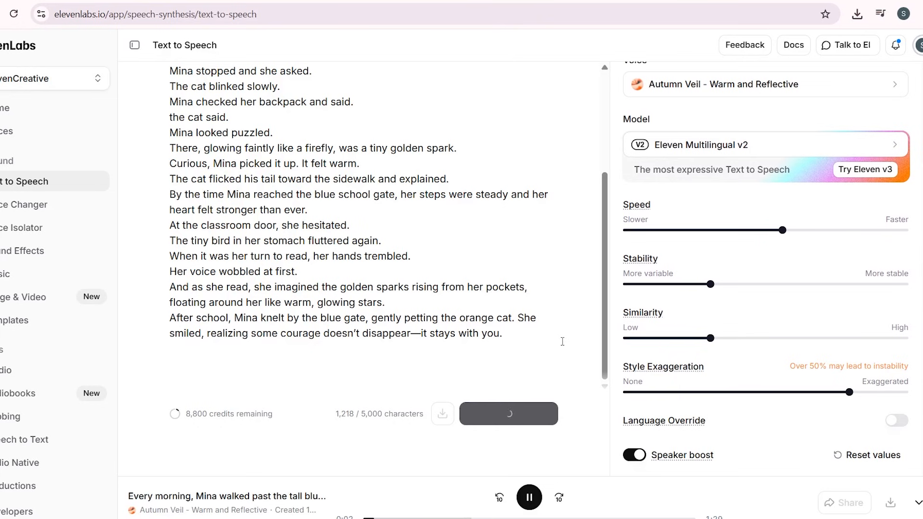
{"action": "scroll", "coordinate": [562, 341], "scroll_direction": "up", "scroll_amount": 4}
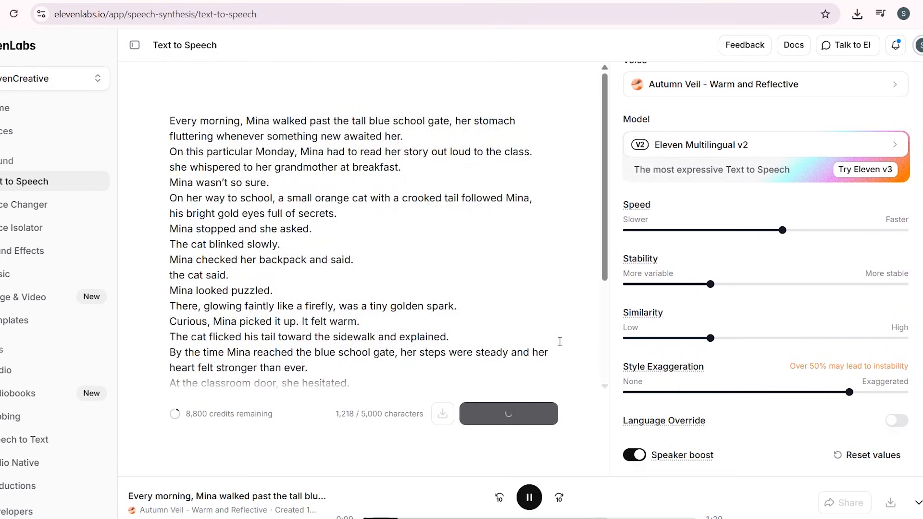
{"action": "scroll", "coordinate": [560, 342], "scroll_direction": "down", "scroll_amount": 2}
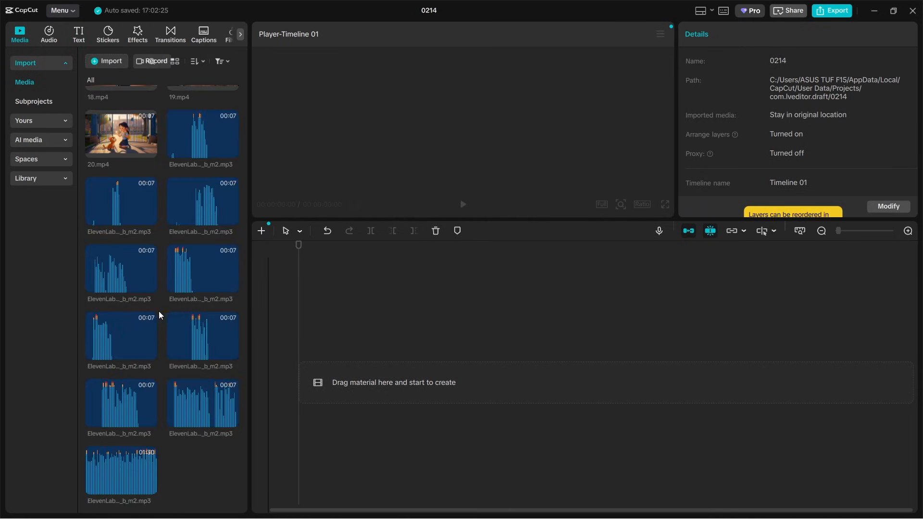
In CapCut project 0214, lower the volume of the Brand New Baby Girl background music track to -15.0 dB
{"action": "scroll", "coordinate": [196, 339], "scroll_direction": "up", "scroll_amount": 10}
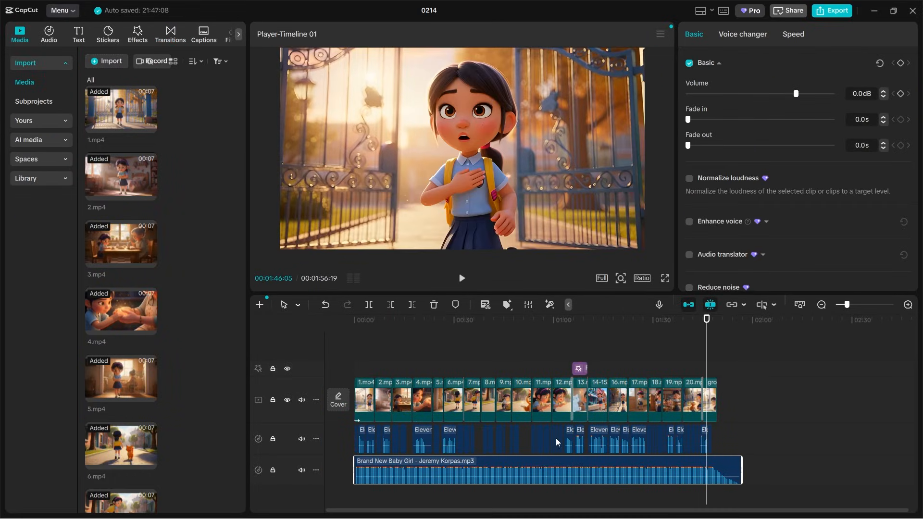
{"action": "scroll", "coordinate": [557, 442], "scroll_direction": "up", "scroll_amount": 2}
{"action": "left_click_drag", "start_coordinate": [795, 93], "coordinate": [766, 105]}
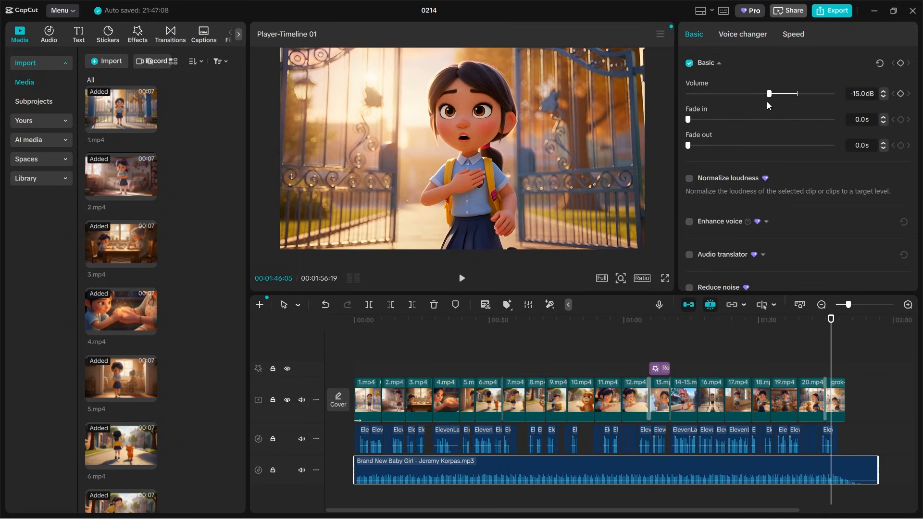
Play the assembled timeline from the beginning to check the clips, voices and background music together
{"action": "left_click_drag", "start_coordinate": [388, 331], "coordinate": [331, 335]}
{"action": "key", "text": "space"}
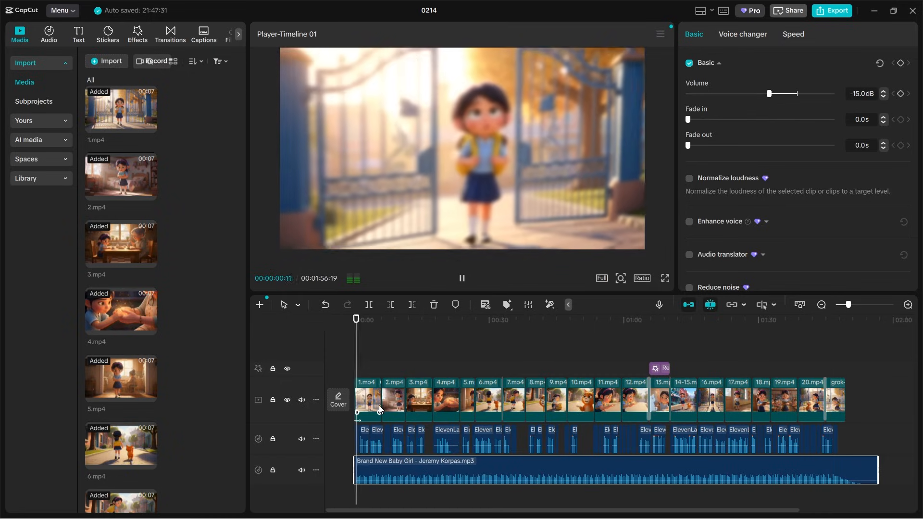
{"action": "scroll", "coordinate": [362, 446], "scroll_direction": "up", "scroll_amount": 1}
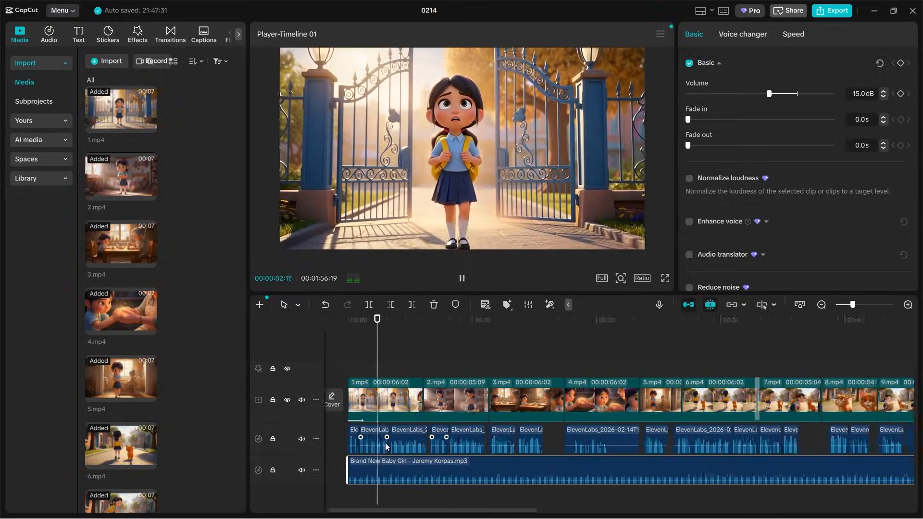